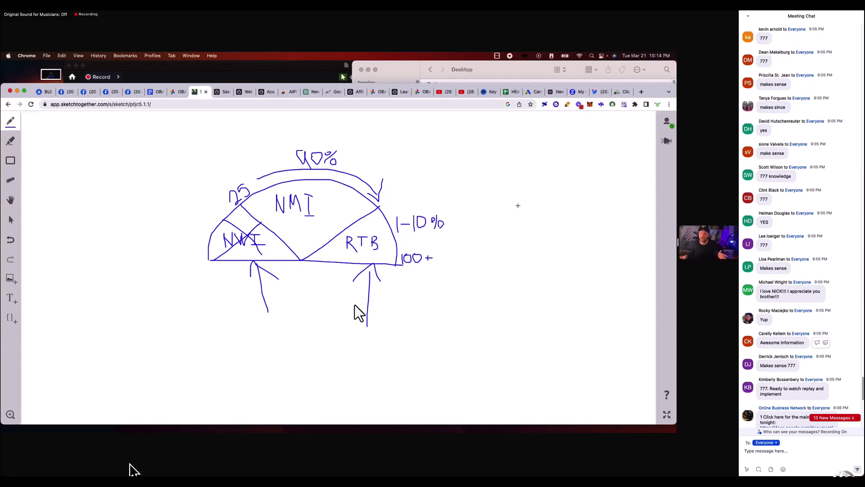
- Switch to the OBA 3/21/2023 BULLRUNNERS MASTERIND document and select "YouTube channel" in item C of Step 2
left_click(153, 92)
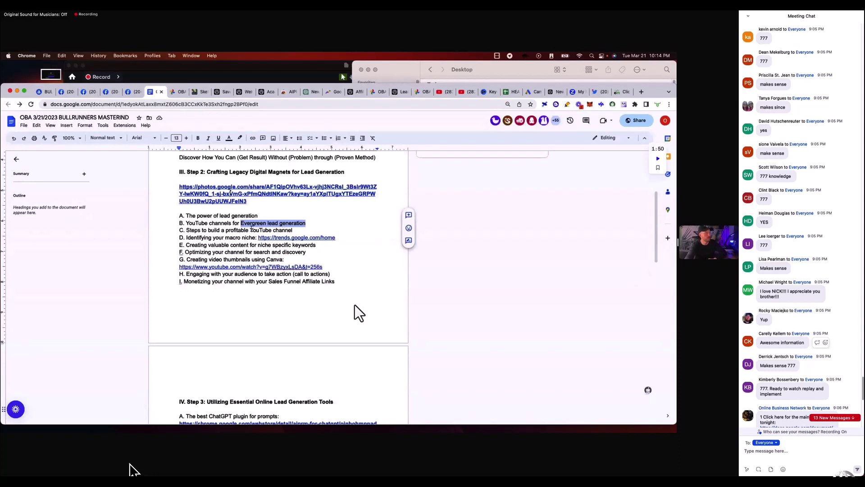
left_click_drag(250, 229, 294, 230)
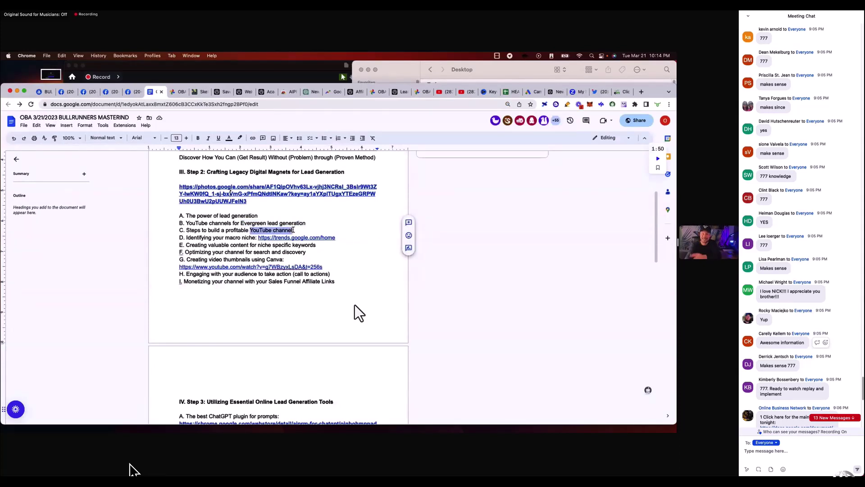
- Switch to the YouTube home page and search for "bullrunners"
left_click(466, 92)
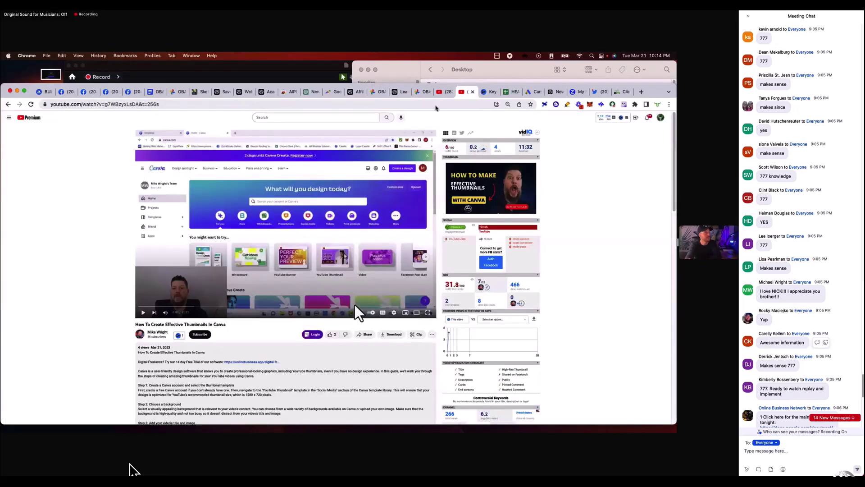
left_click(440, 93)
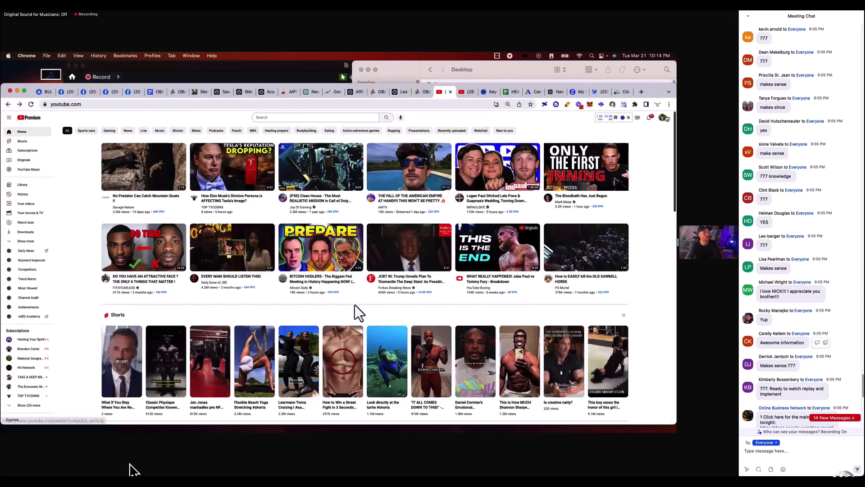
left_click(298, 117)
type("bullrunners")
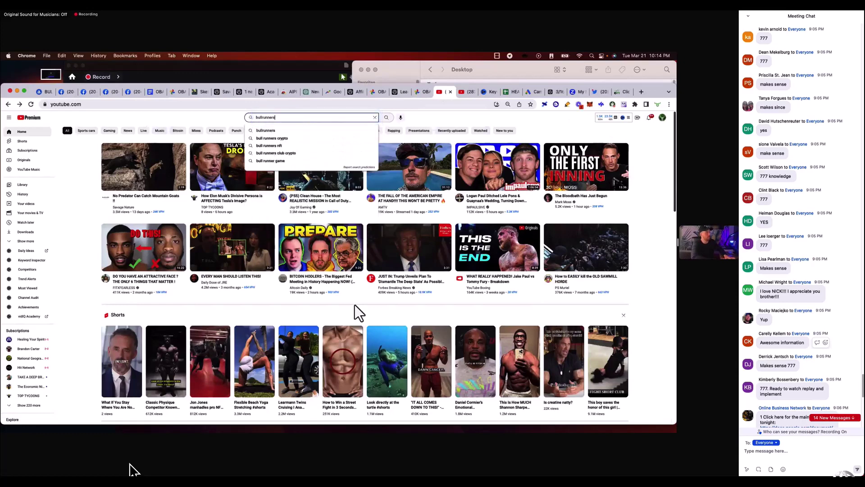
key("Return")
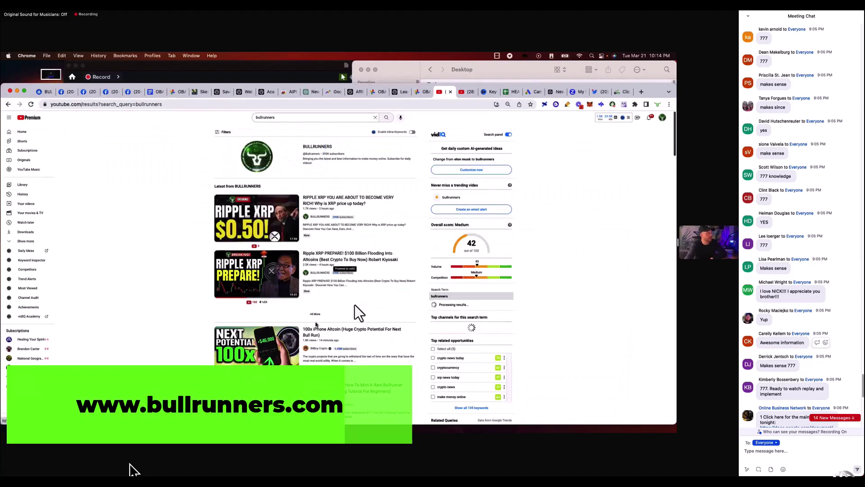
- Open the BULLRUNNERS channel from the search results and show its uploaded videos
scroll(343, 248, "down", 3)
scroll(325, 189, "up", 3)
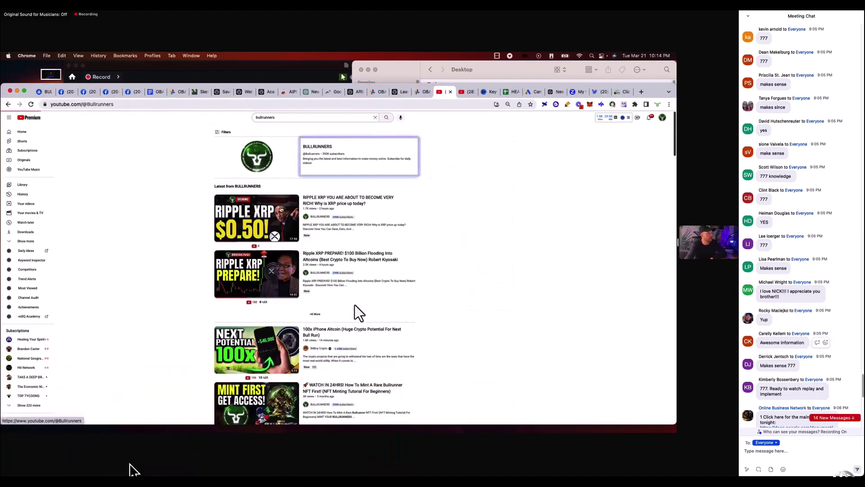
left_click(309, 148)
scroll(185, 273, "down", 5)
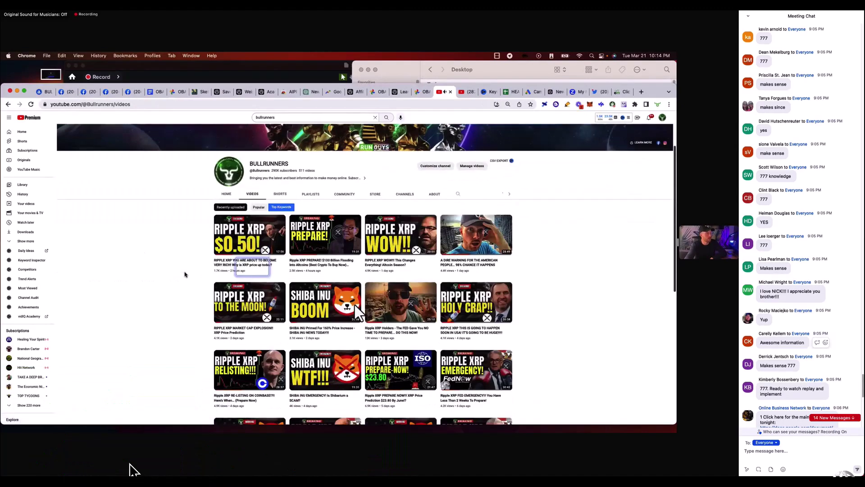
- Examine the titles, thumbnails and view counts of the BULLRUNNERS channel's recent videos
scroll(550, 219, "down", 3)
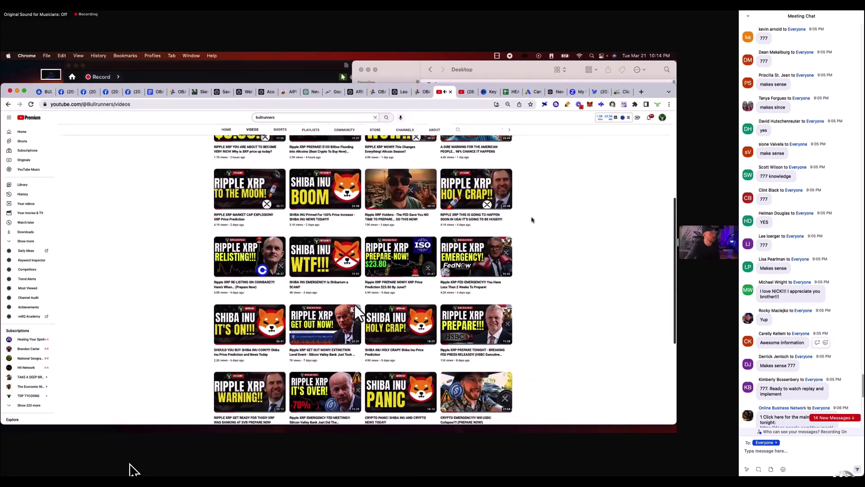
scroll(494, 213, "up", 1)
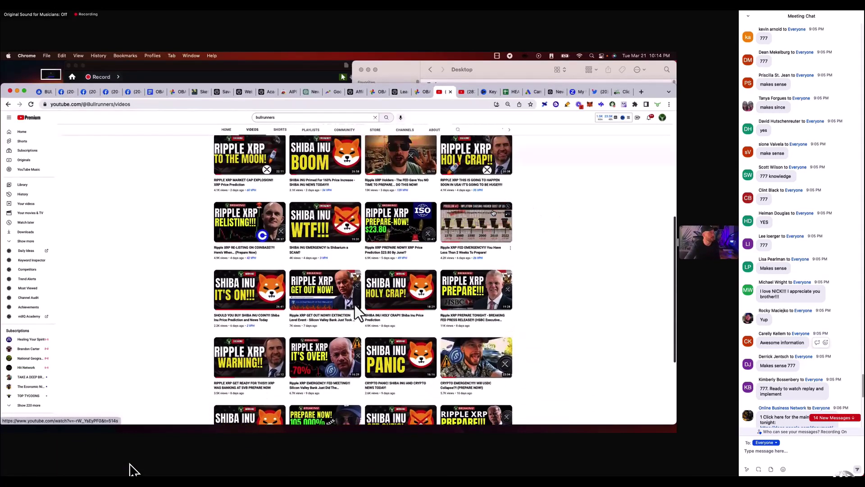
scroll(550, 257, "up", 2)
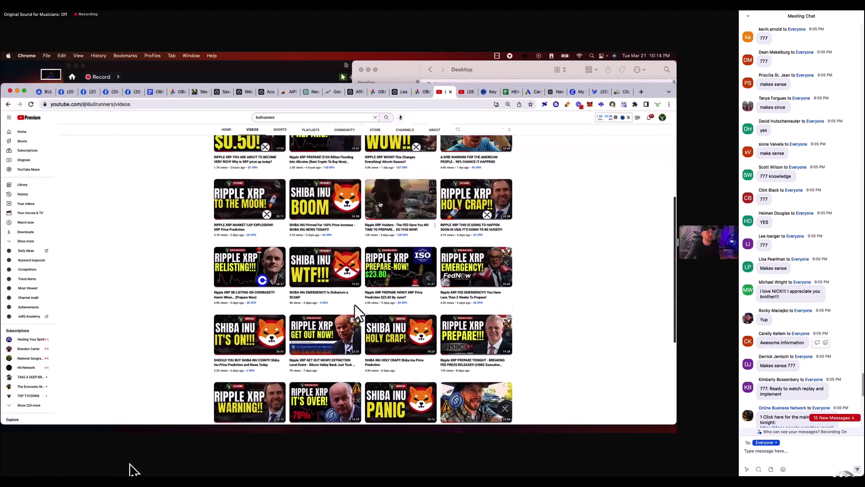
scroll(390, 248, "up", 5)
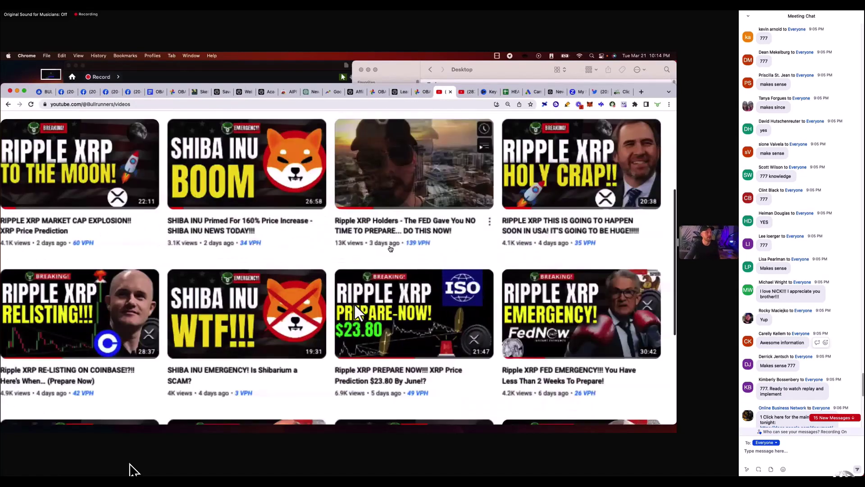
scroll(376, 251, "down", 5)
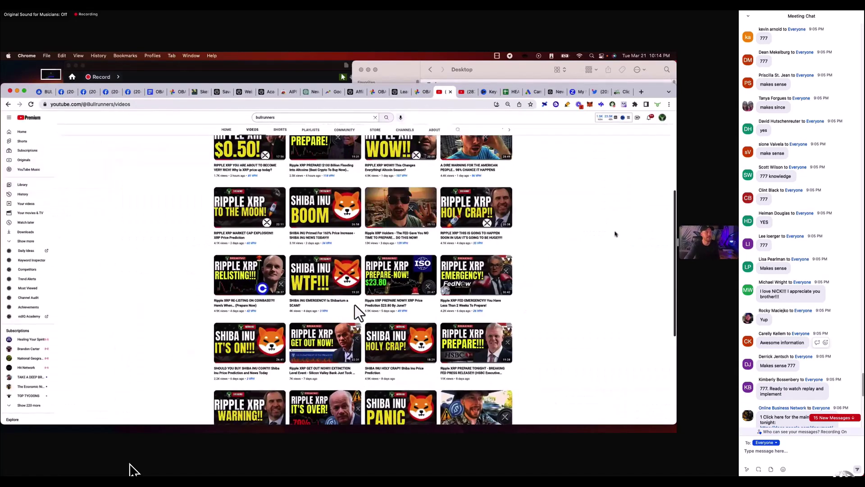
scroll(570, 231, "down", 1)
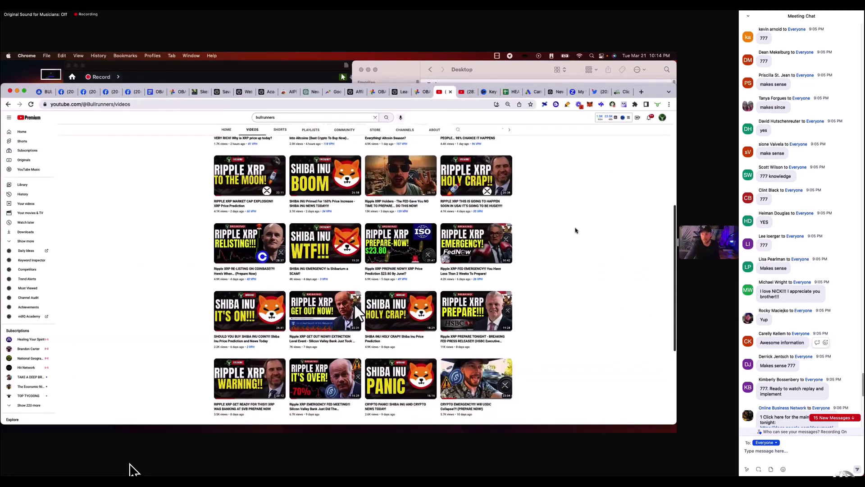
scroll(575, 230, "down", 1)
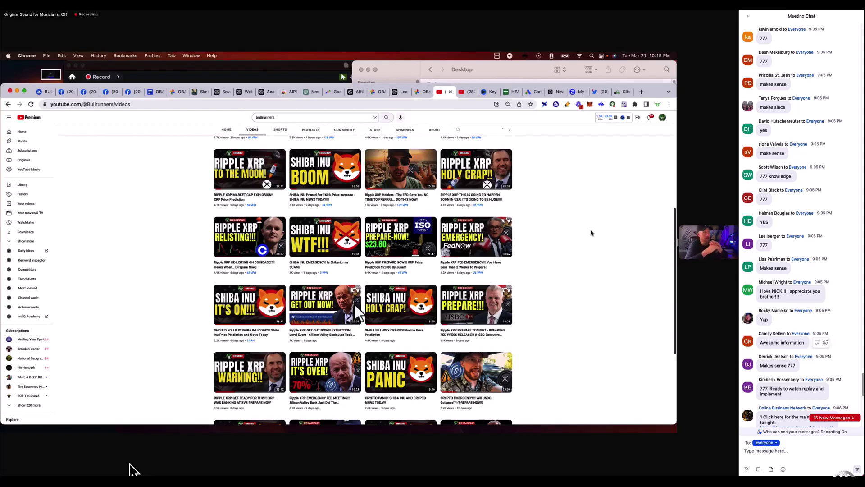
- Replace the YouTube search with "top tycoons" and run it
left_click_drag(320, 117, 201, 119)
type("to")
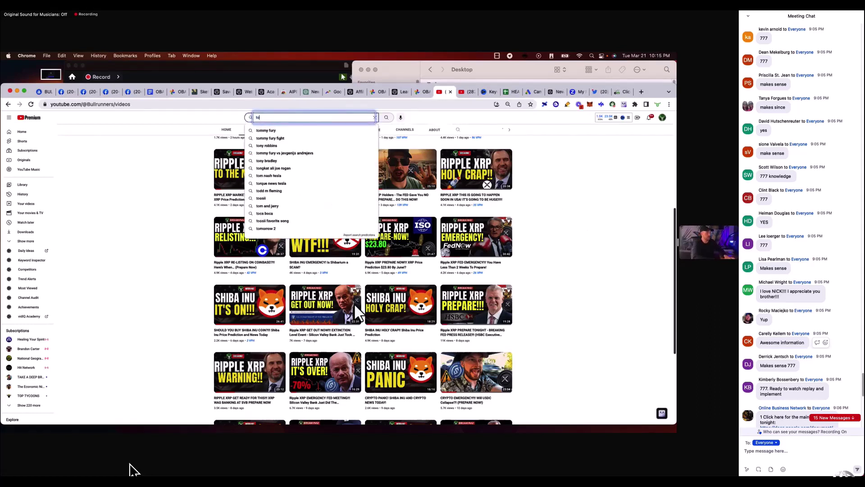
type("p tycoons")
key("Return")
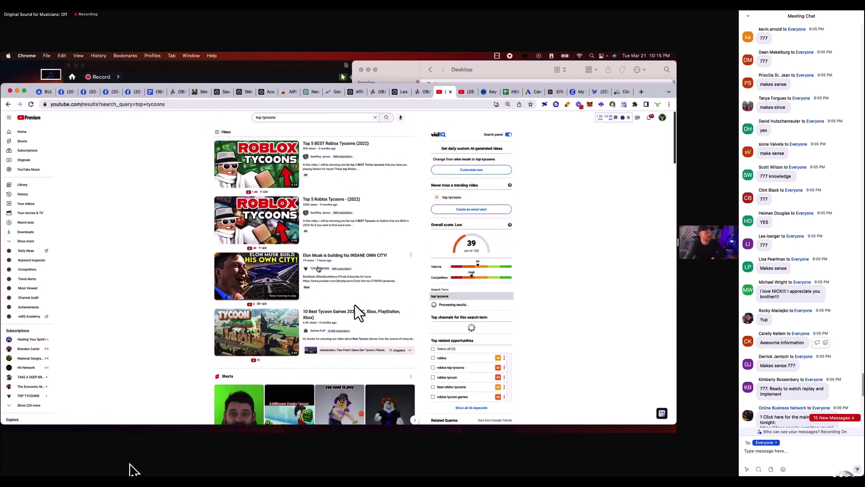
- Open the TOP TYCOONS channel from the Elon Musk city video result and show its uploaded videos
left_click(318, 269)
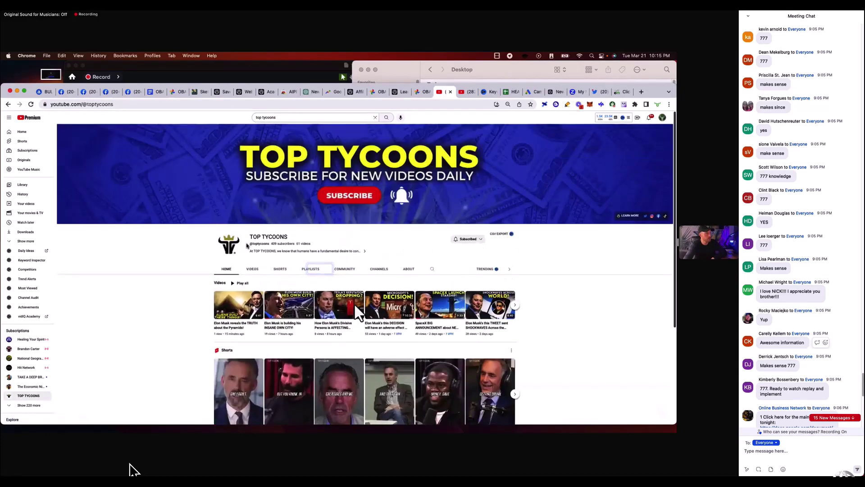
left_click(252, 269)
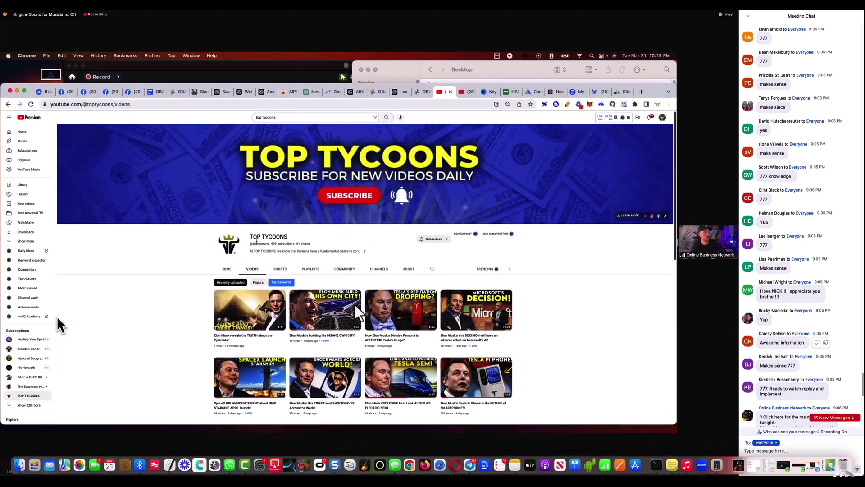
scroll(271, 243, "up", 5)
scroll(292, 255, "down", 5)
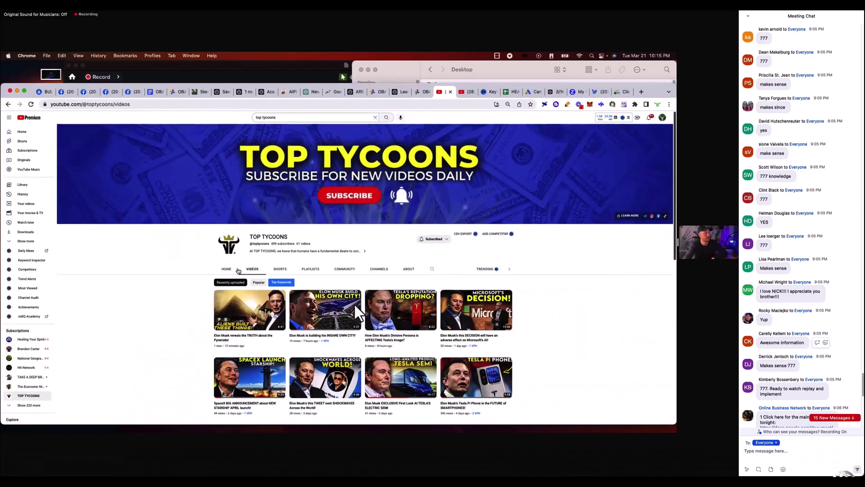
- Examine the views and upload ages of the newest TOP TYCOONS videos in the first row, enlarging them for reading
scroll(194, 284, "down", 1)
scroll(185, 293, "down", 3)
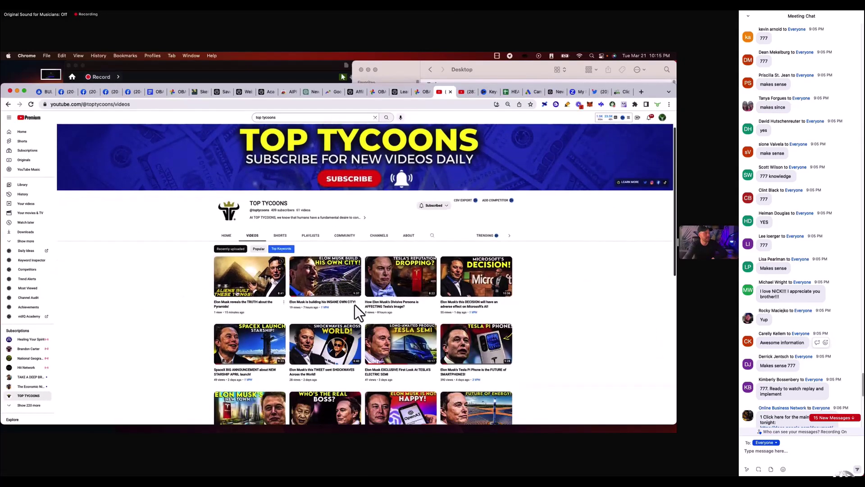
scroll(212, 285, "down", 3)
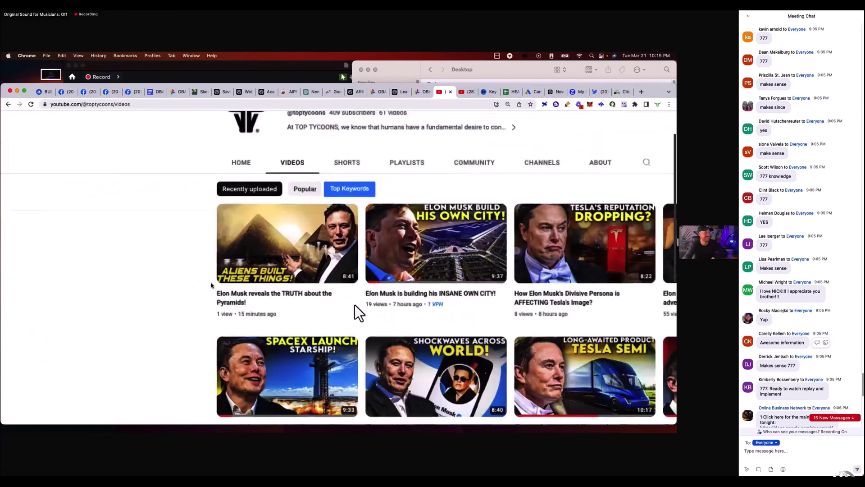
scroll(211, 285, "up", 5)
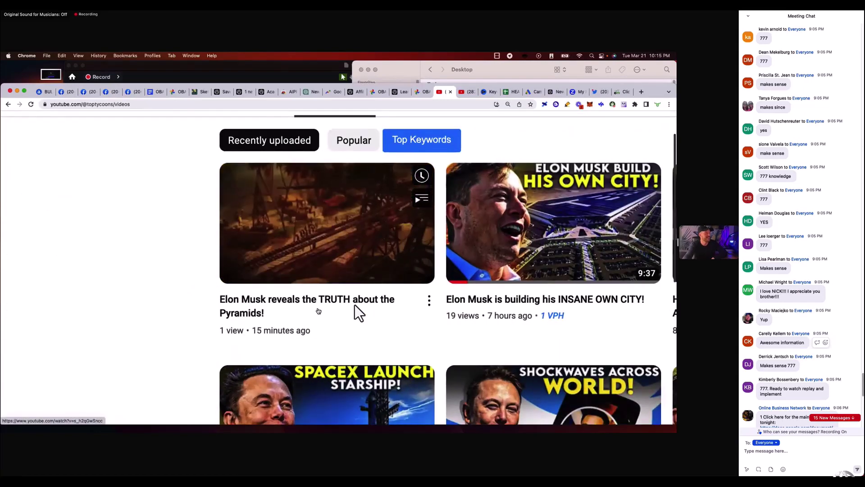
scroll(274, 315, "down", 5)
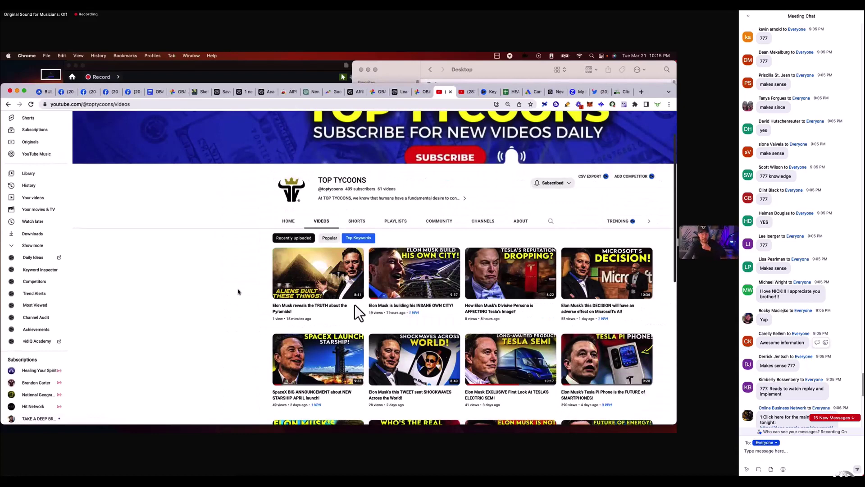
scroll(358, 313, "up", 5)
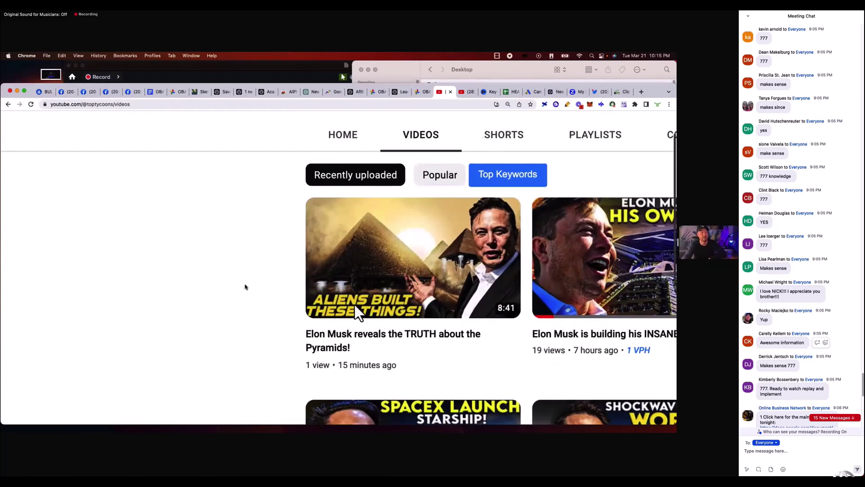
scroll(358, 312, "right", 2)
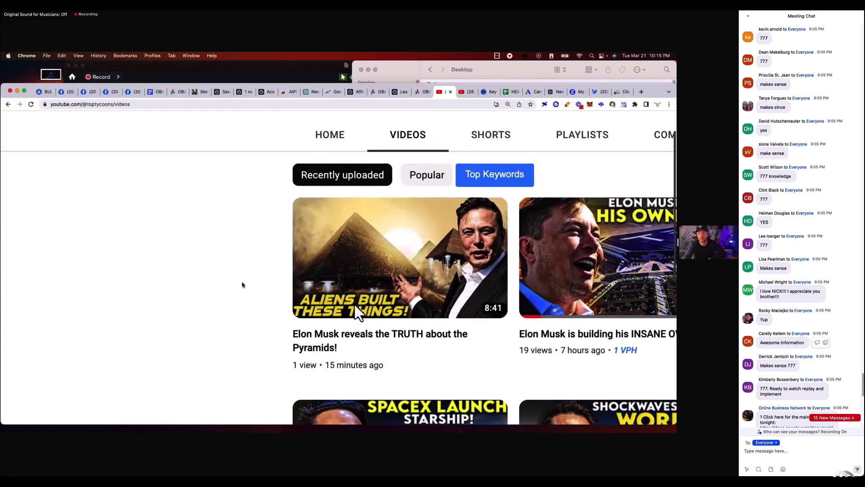
scroll(358, 312, "right", 10)
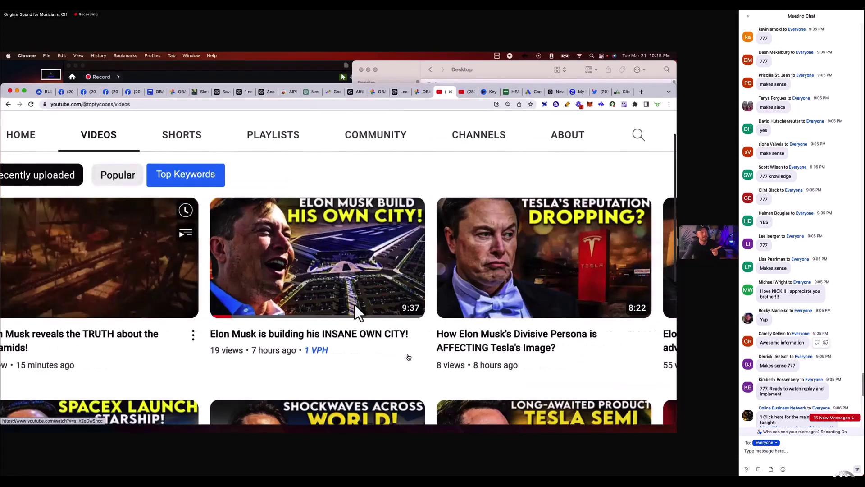
scroll(358, 312, "right", 13)
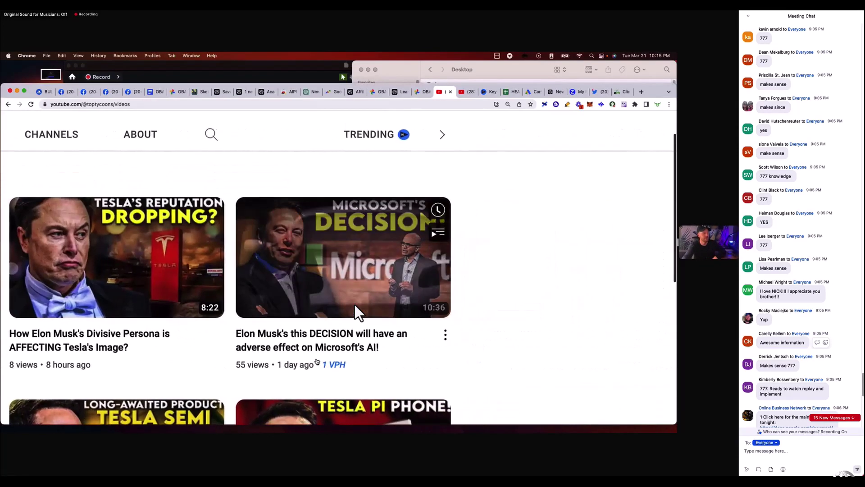
- Compare the view counts and upload ages of the TOP TYCOONS videos in the second and third rows
scroll(358, 312, "down", 8)
scroll(358, 312, "left", 14)
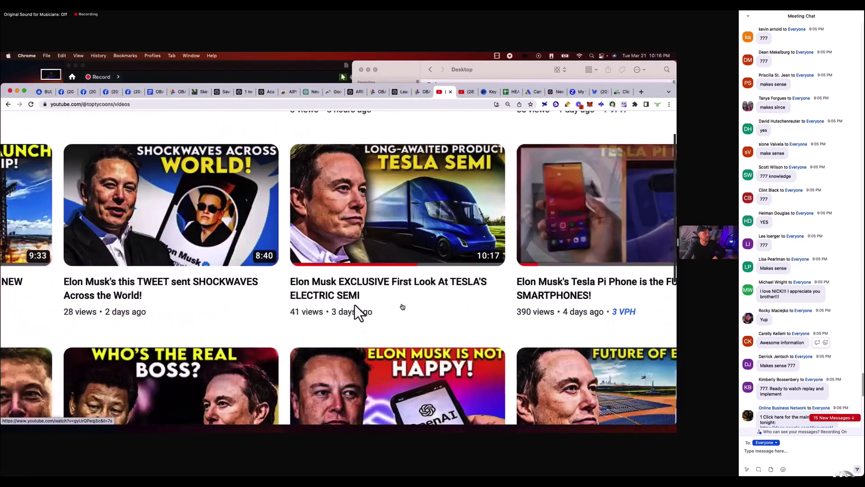
scroll(358, 312, "left", 4)
scroll(359, 312, "down", 6)
scroll(358, 312, "right", 3)
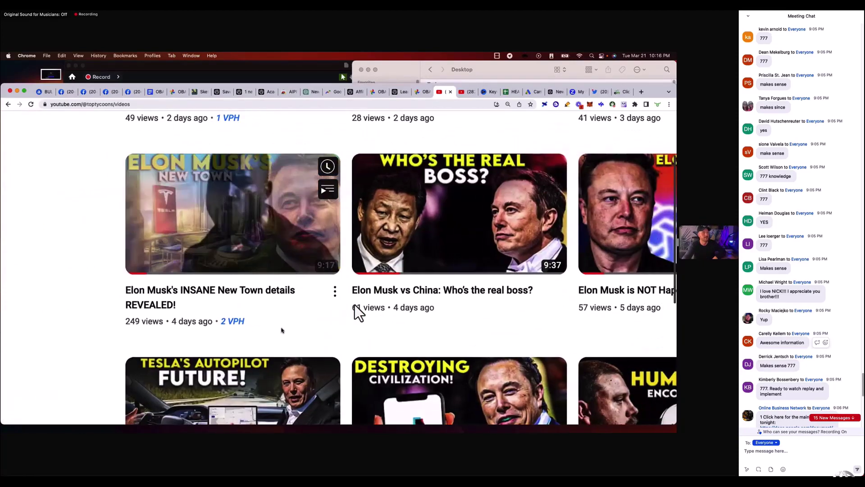
scroll(358, 312, "down", 1)
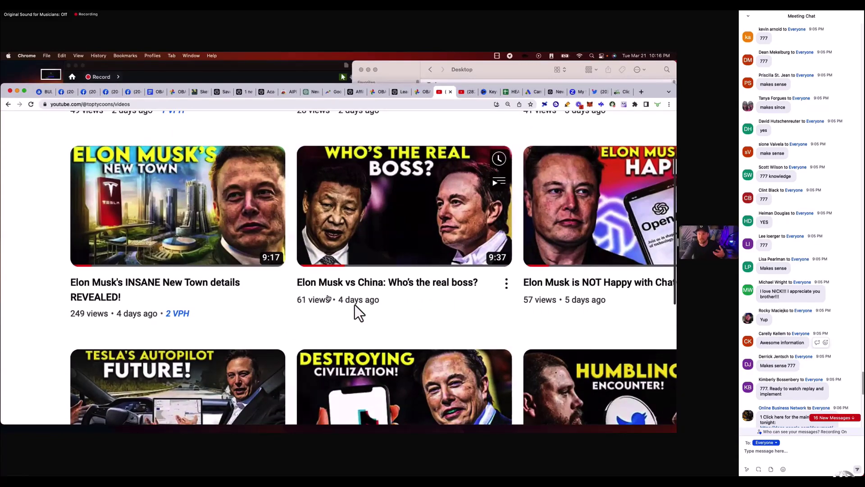
mouse_move(282, 320)
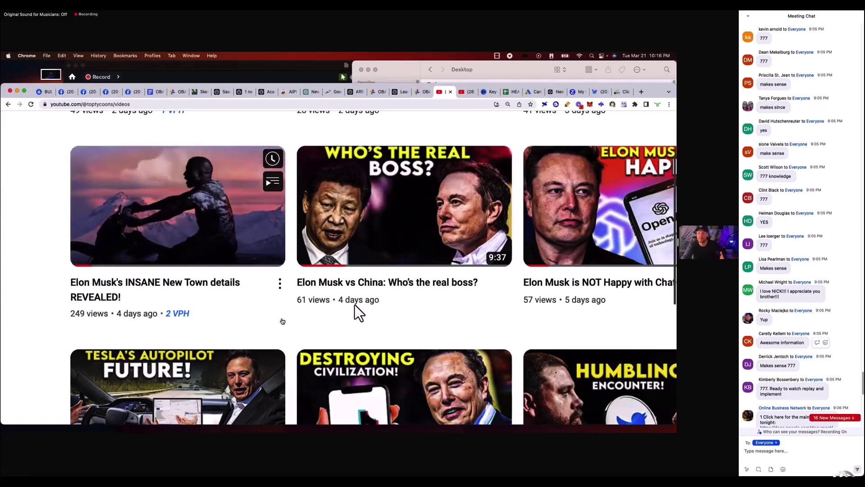
- Check the TOP TYCOONS subscriber count and review the view counts of the channel's older uploads
scroll(358, 313, "down", 5)
scroll(358, 311, "up", 3)
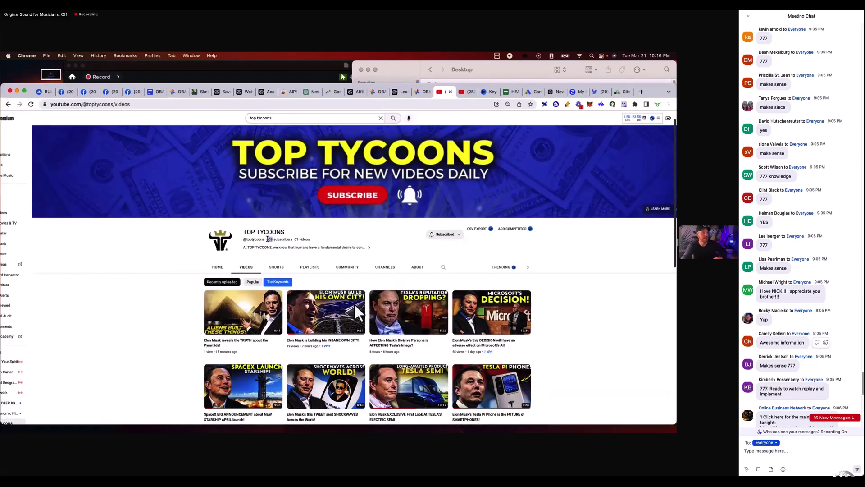
scroll(358, 311, "down", 10)
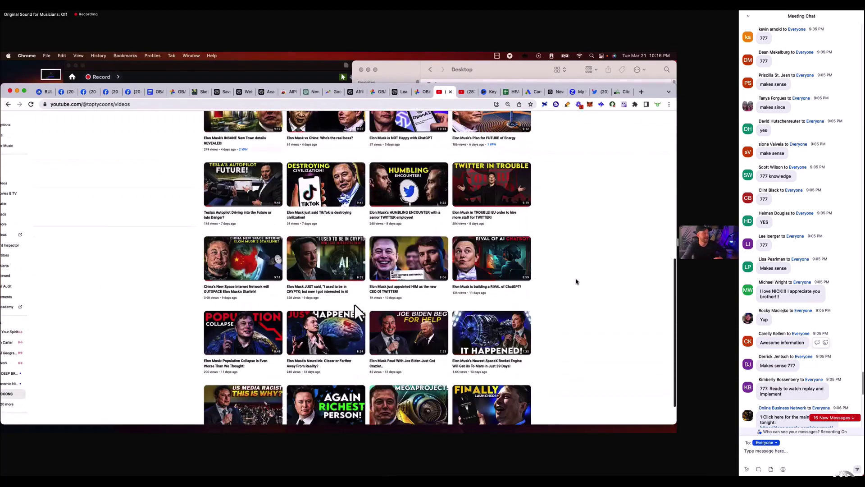
scroll(359, 311, "down", 2)
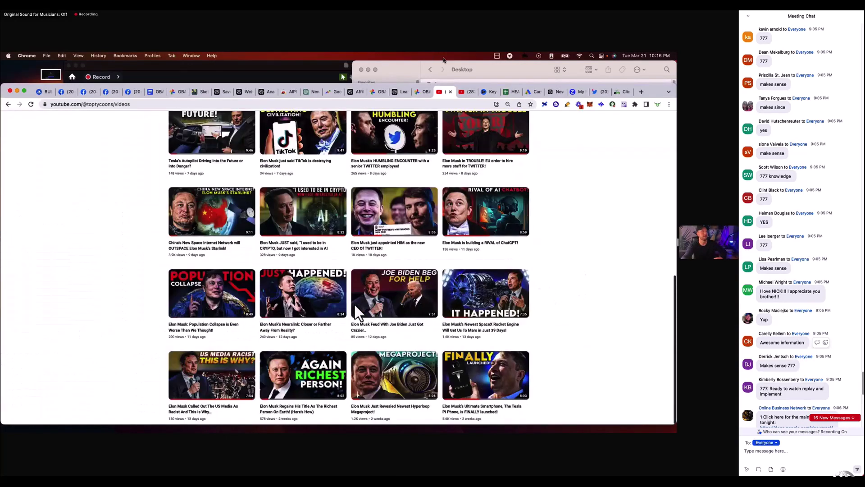
- Highlight the outline item "Creating video thumbnails using Canva:" in the OBA 3/21/2023 BULLRUNNERS MASTERIND document
left_click(461, 87)
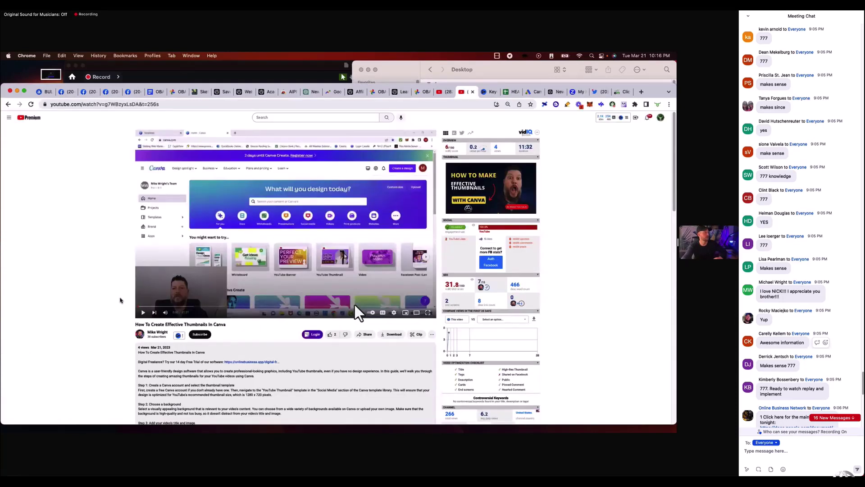
left_click(155, 93)
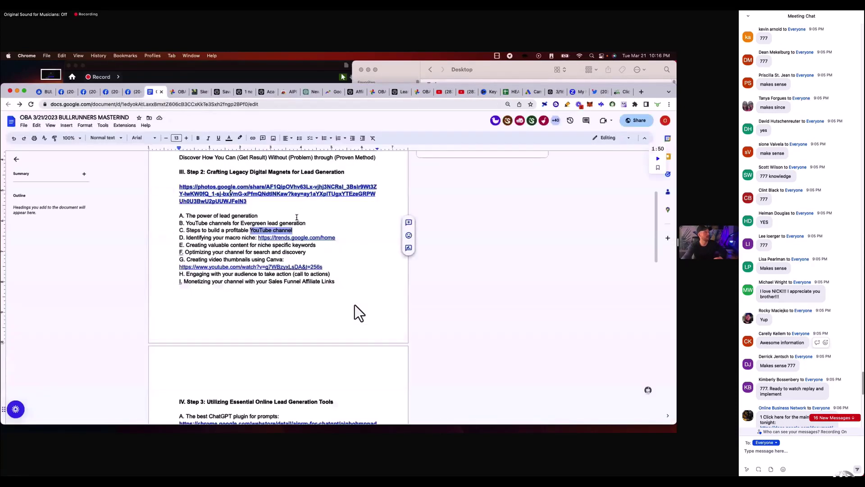
left_click(193, 260)
left_click_drag(186, 260, 284, 263)
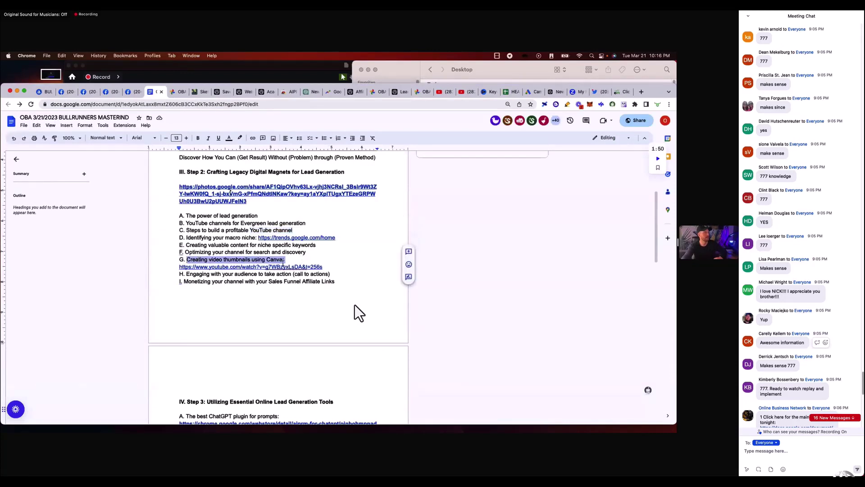
- Subscribe to the channel behind the "How To Create Effective Thumbnails In Canva" video with all notifications, and like the video
left_click(464, 92)
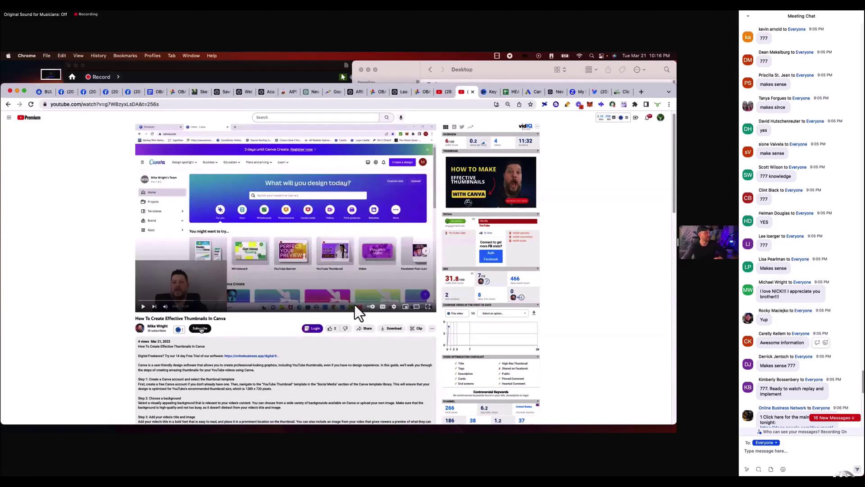
left_click(201, 329)
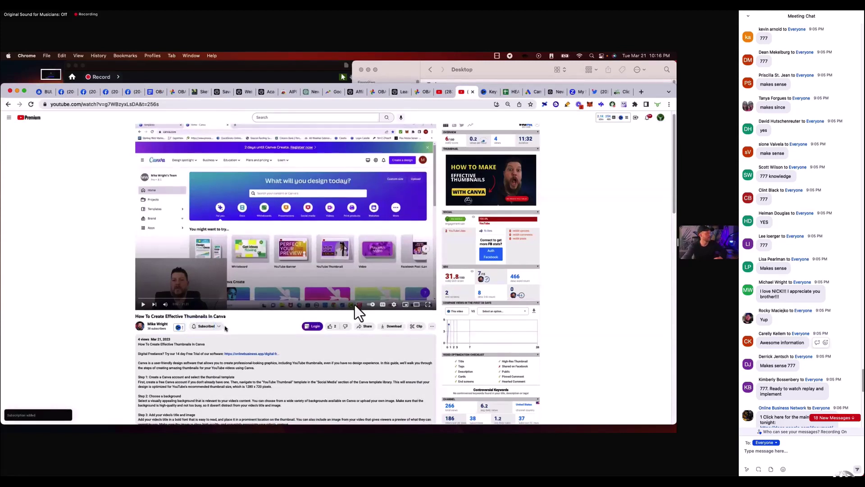
scroll(225, 328, "down", 1)
left_click(195, 319)
left_click(106, 328)
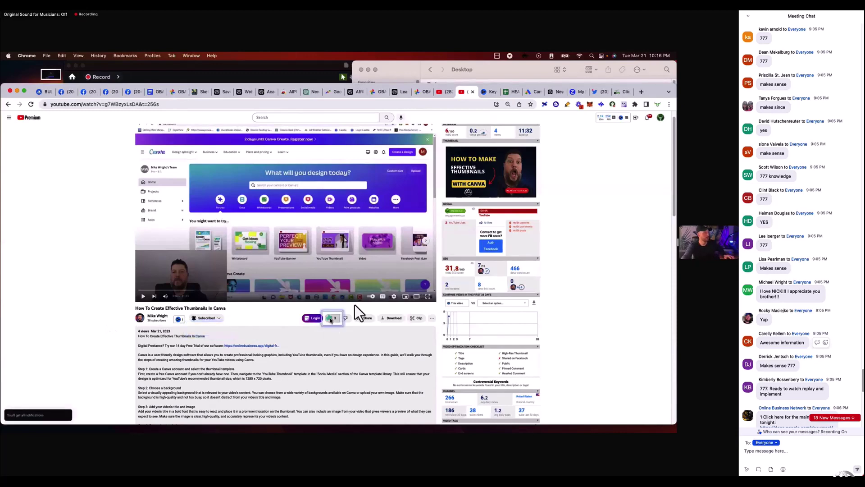
- Post the comment "Awesome Video Brotha!!!!" on the Canva thumbnails video
scroll(167, 316, "down", 6)
left_click(172, 308)
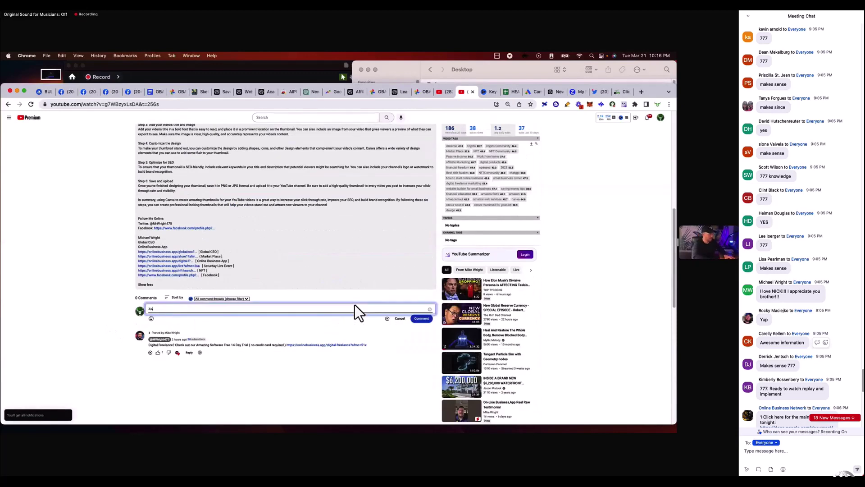
type("Awesome Video")
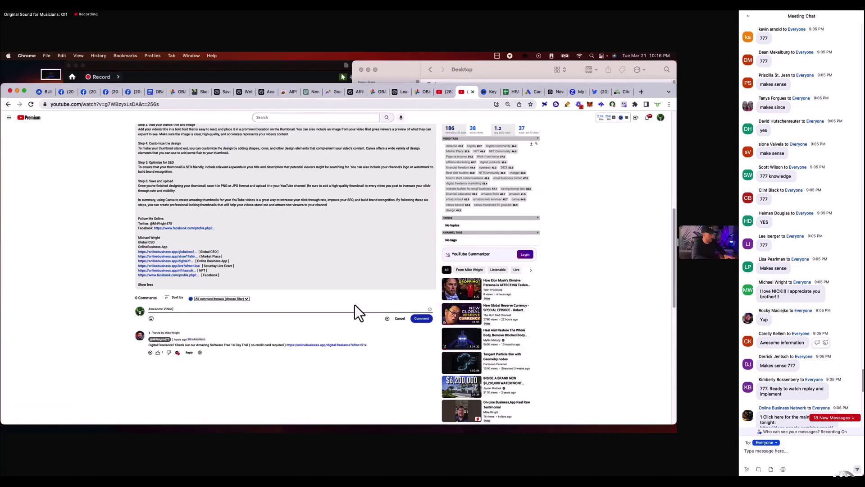
type(" Brotha!!!!")
key("Return")
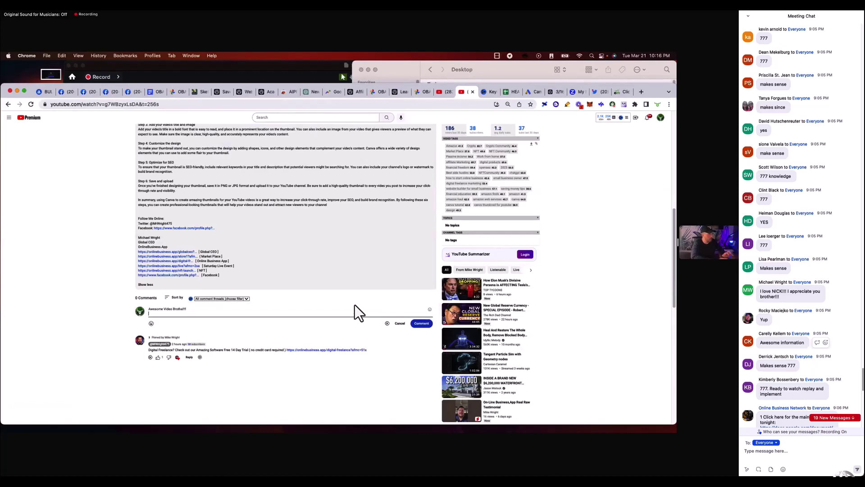
left_click(421, 323)
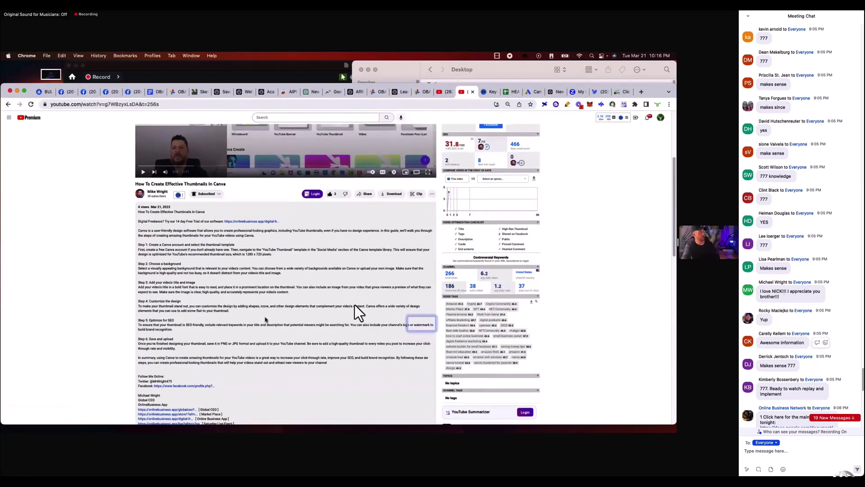
- Examine the Canva video's description and its video tags with their scores, enlarging the tags for reading
scroll(218, 259, "down", 2)
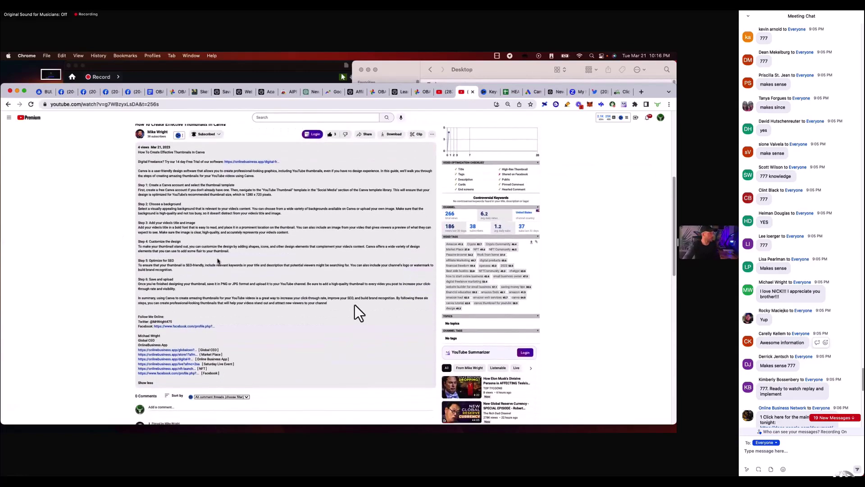
scroll(522, 266, "up", 5)
scroll(521, 265, "up", 2)
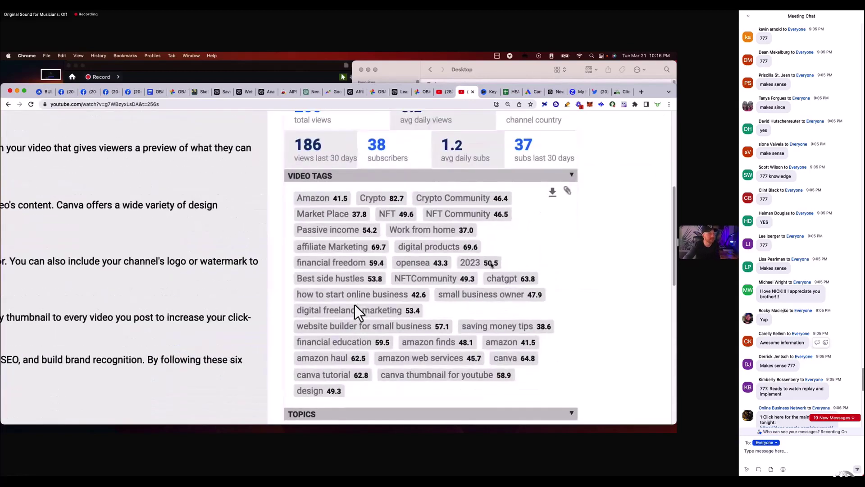
mouse_move(375, 248)
scroll(375, 248, "down", 5)
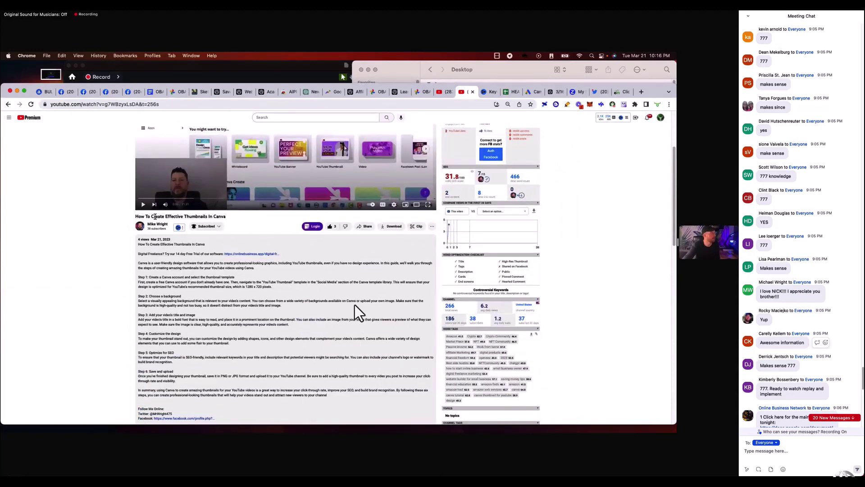
- Copy "Create Effective Thumbnails In Canva" from the video title, search it in vidIQ Keywords and show the related keywords
left_click_drag(152, 217, 226, 217)
key("cmd+c")
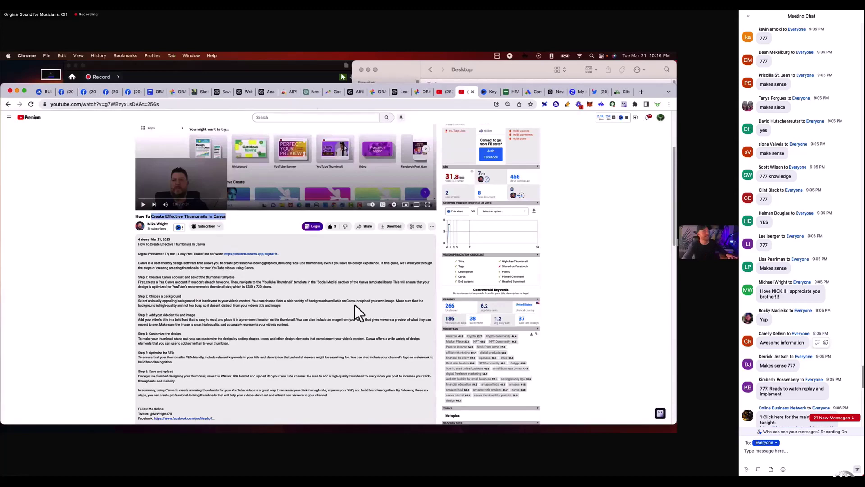
left_click(486, 92)
triple_click(130, 139)
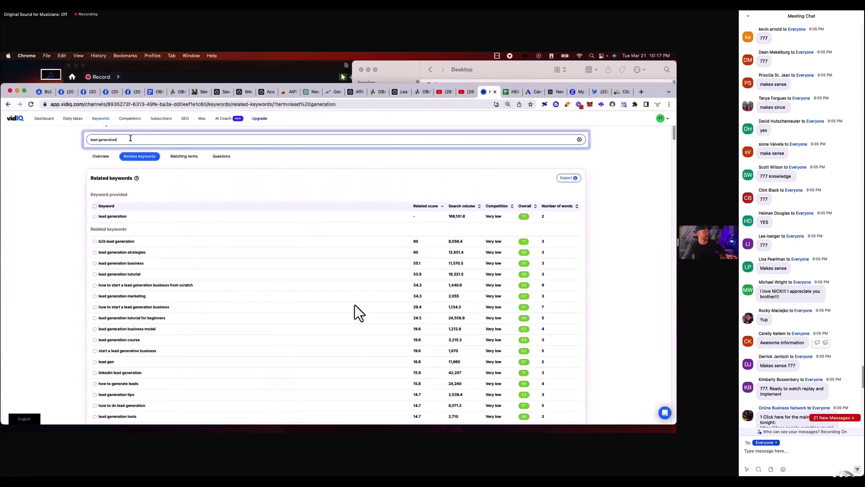
key("cmd+v")
key("Return")
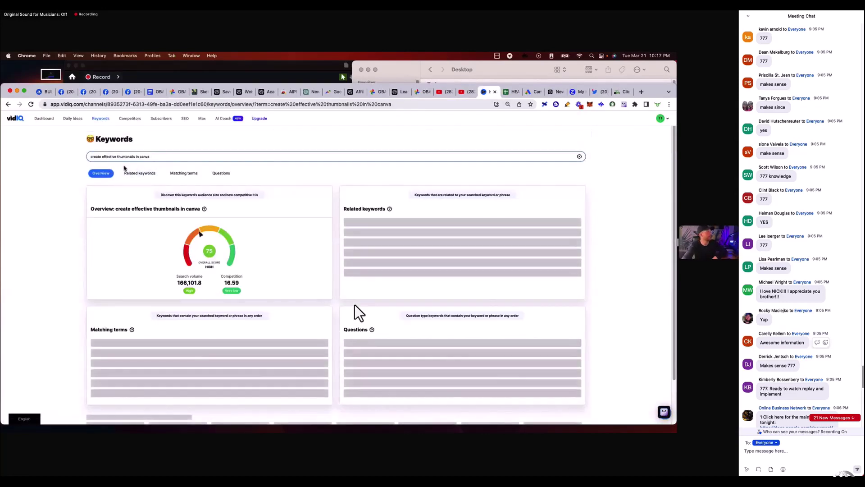
left_click(134, 173)
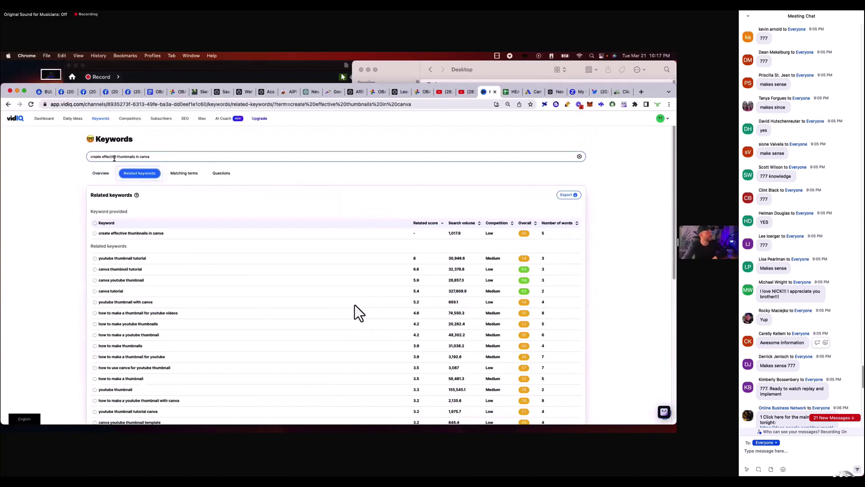
- Shorten the keyword search to "thumbnails in canva" and show its related keywords
left_click_drag(117, 157, 102, 157)
key("BackSpace")
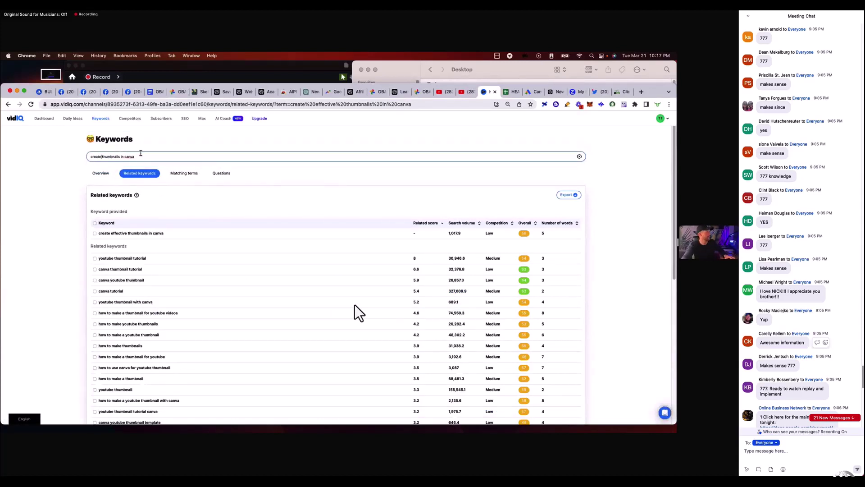
key("BackSpace")
key("BackSpace")
key("BackSpace")
key("BackSpace")
key("BackSpace")
key("BackSpace")
key("BackSpace")
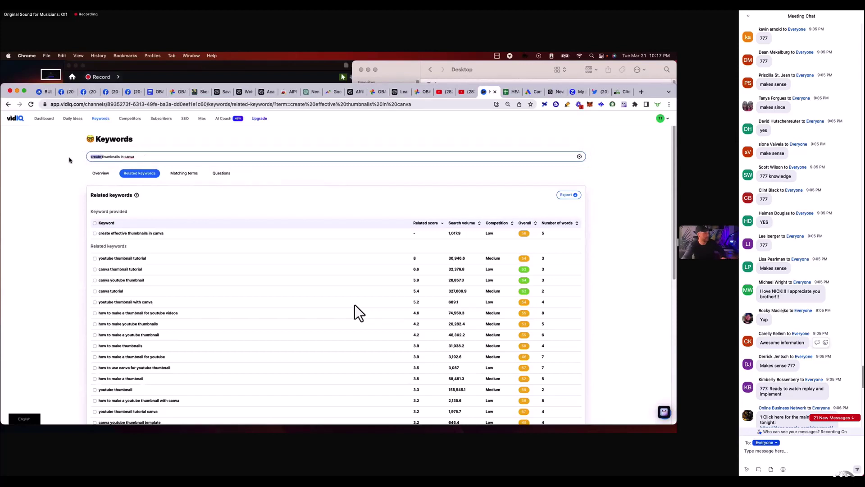
key("Return")
left_click(138, 179)
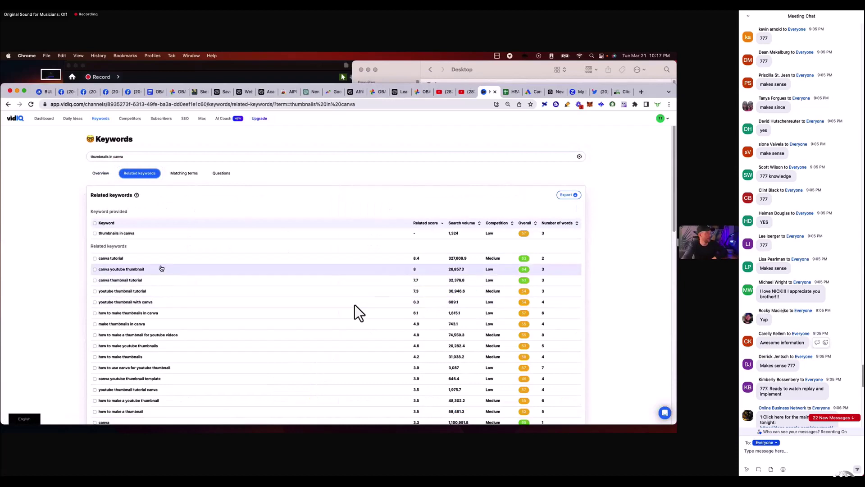
- Compare the related keywords' search volume, competition and overall scores, and select the keyword "canva tutorial"
scroll(210, 237, "down", 1)
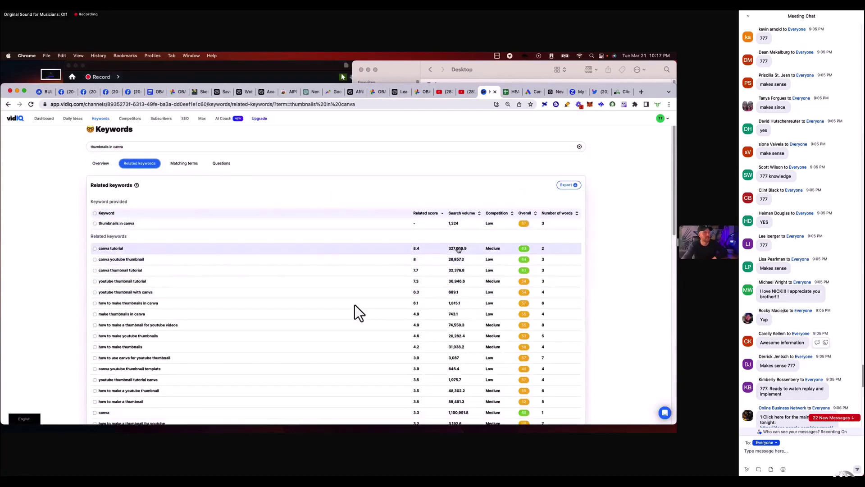
scroll(459, 249, "up", 5)
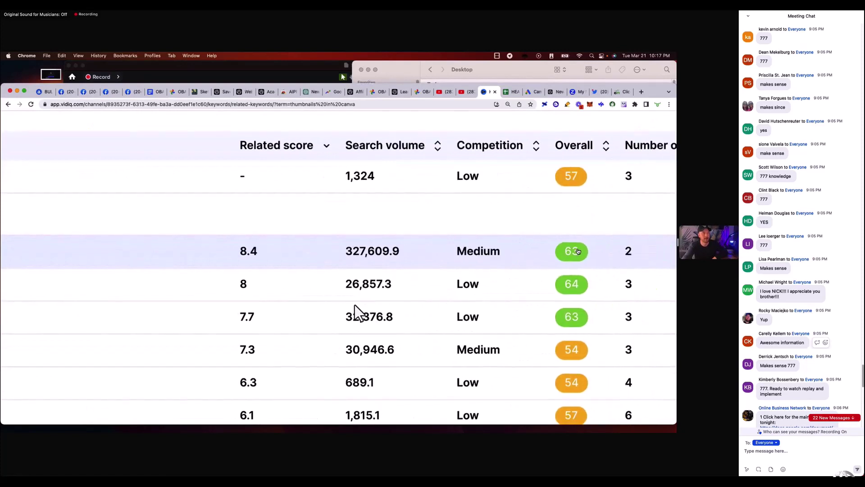
scroll(578, 251, "right", 5)
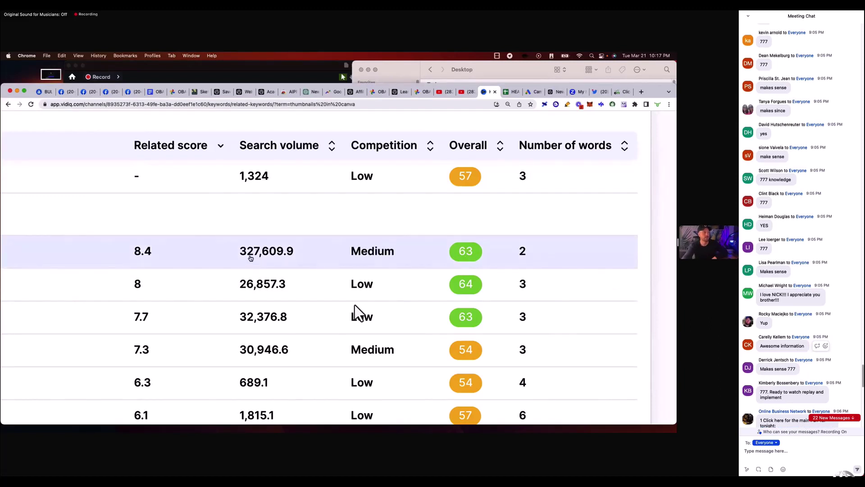
key("super+0")
left_click(95, 248)
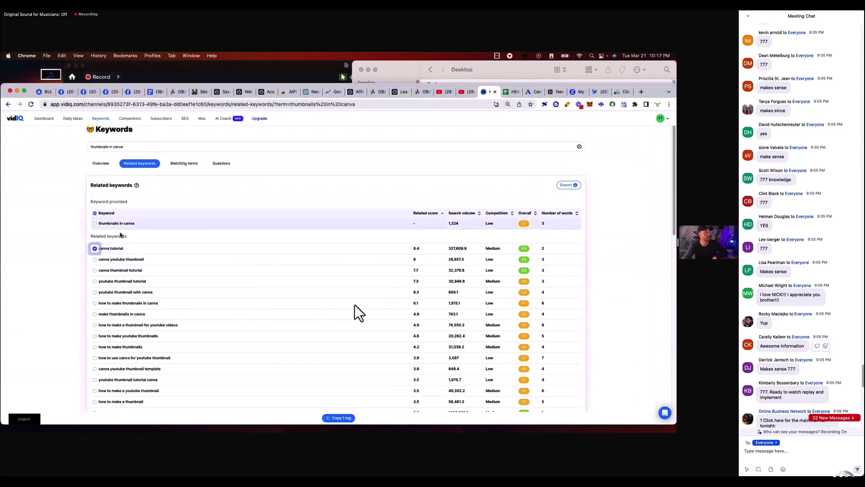
- Add the line "Canva Tutorial: How" below the Step 2 list in the mastermind document, and highlight "Canva Tutorial" in it
left_click(460, 92)
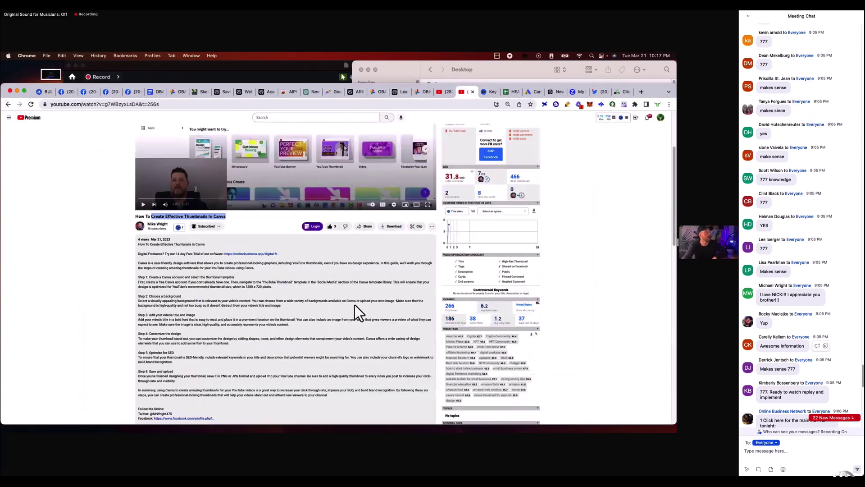
left_click(122, 226)
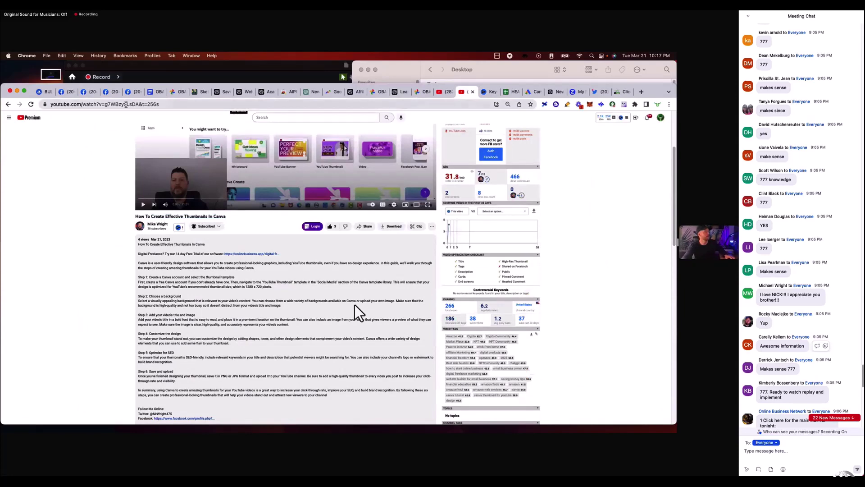
left_click(154, 92)
left_click(266, 296)
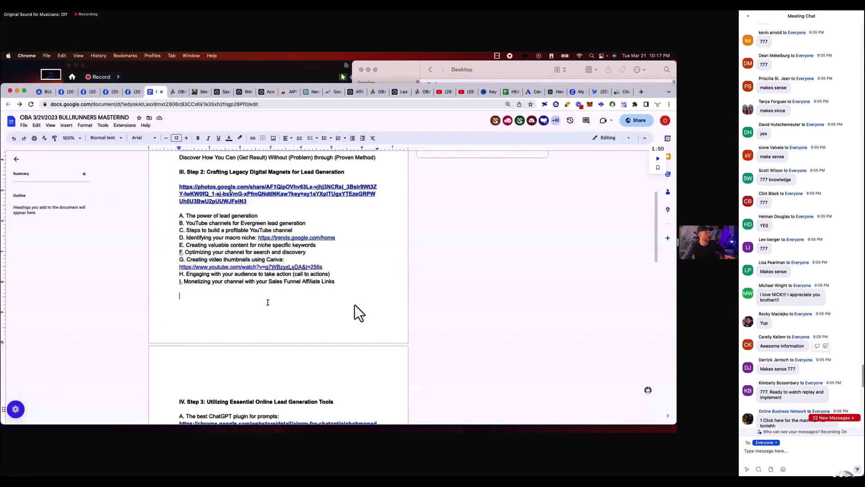
key("super+v")
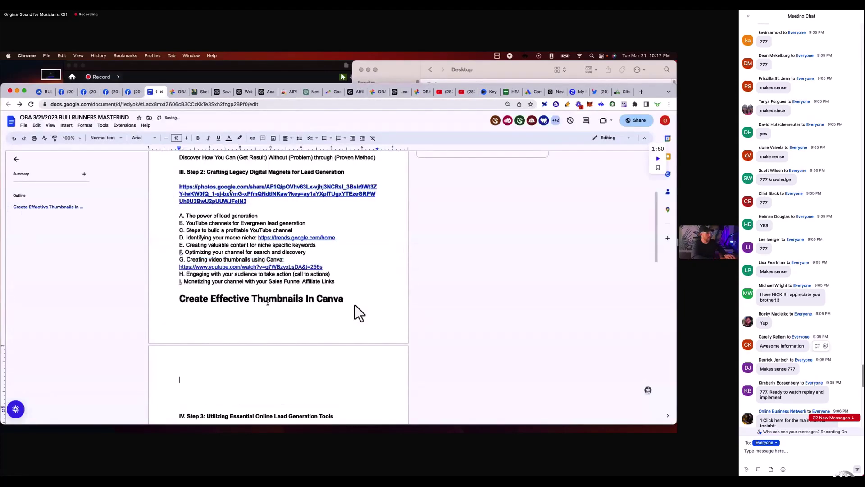
key("super+z")
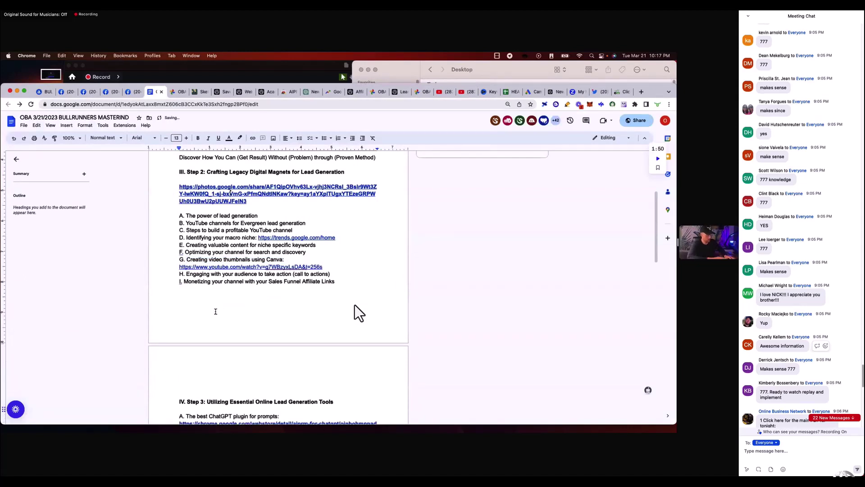
type("Canva Tu")
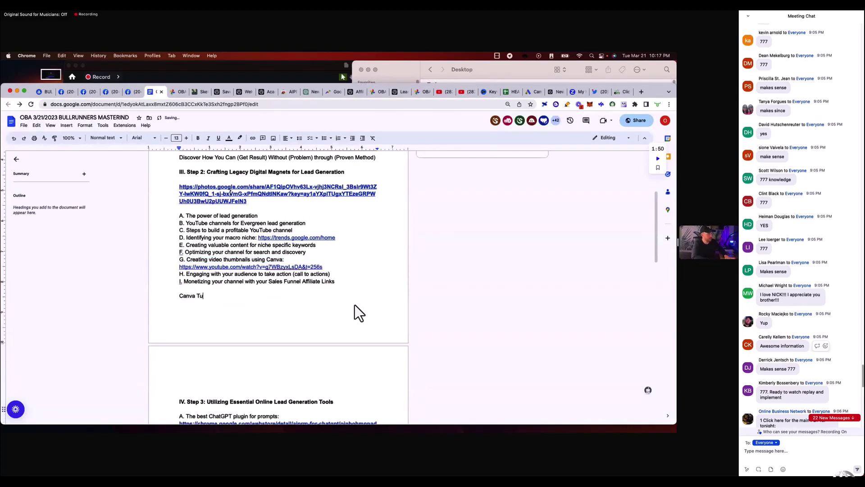
type("torial: How")
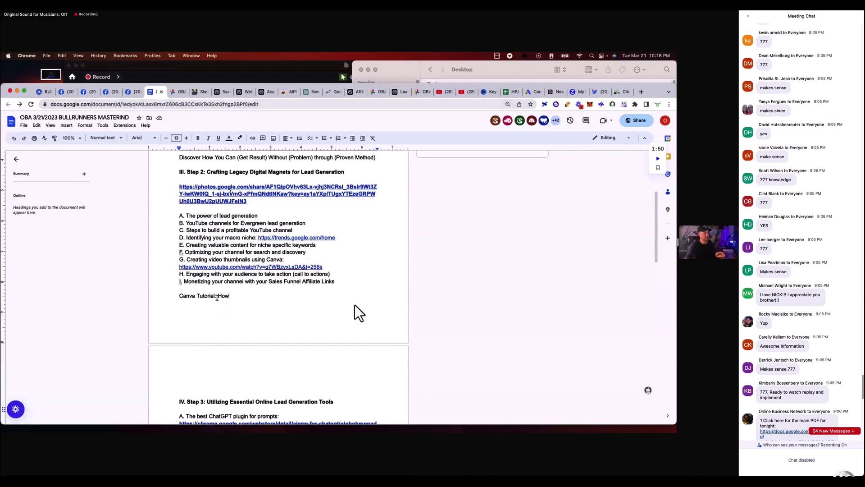
left_click_drag(217, 298, 178, 296)
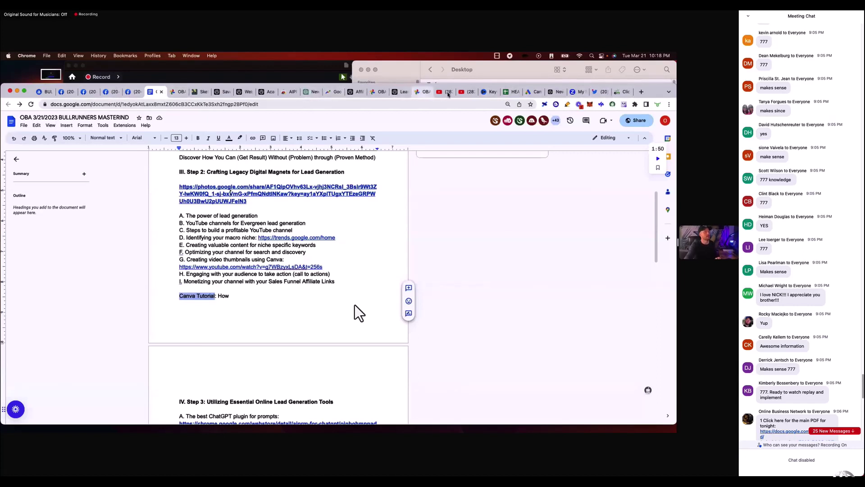
- Review the vidIQ related keywords and the Canva thumbnails video again, and return to the TOP TYCOONS videos page
left_click(489, 92)
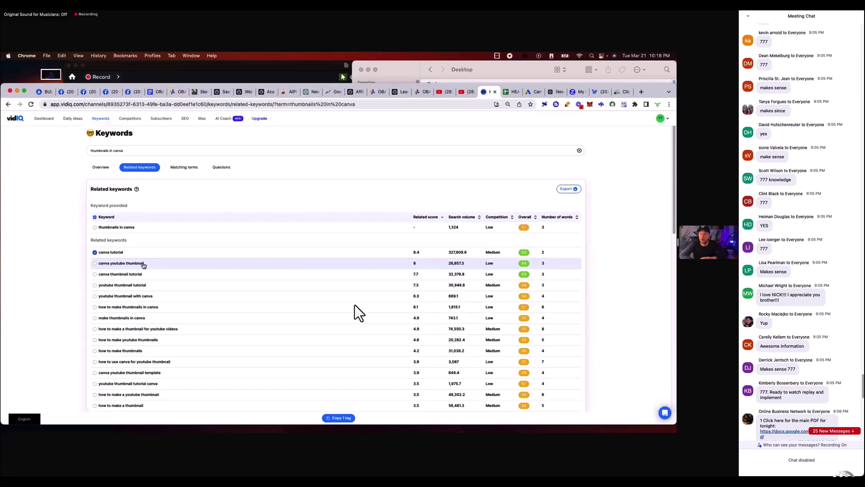
left_click(445, 92)
left_click(460, 92)
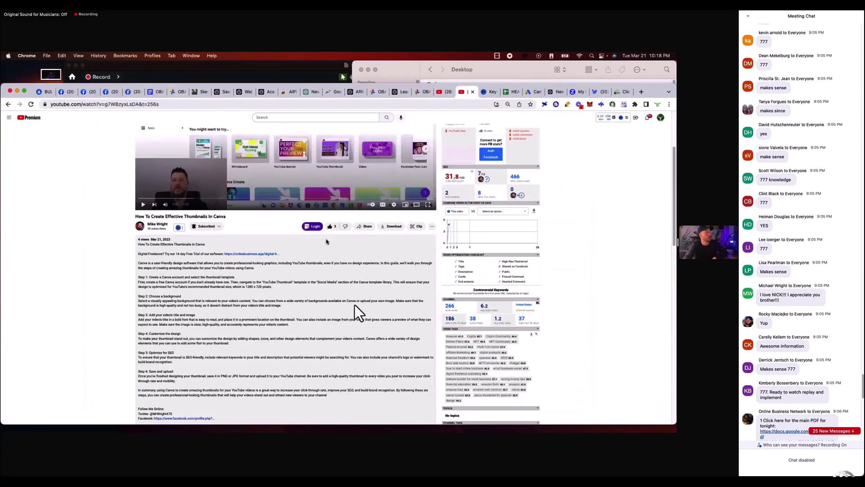
key("ctrl+shift+Tab")
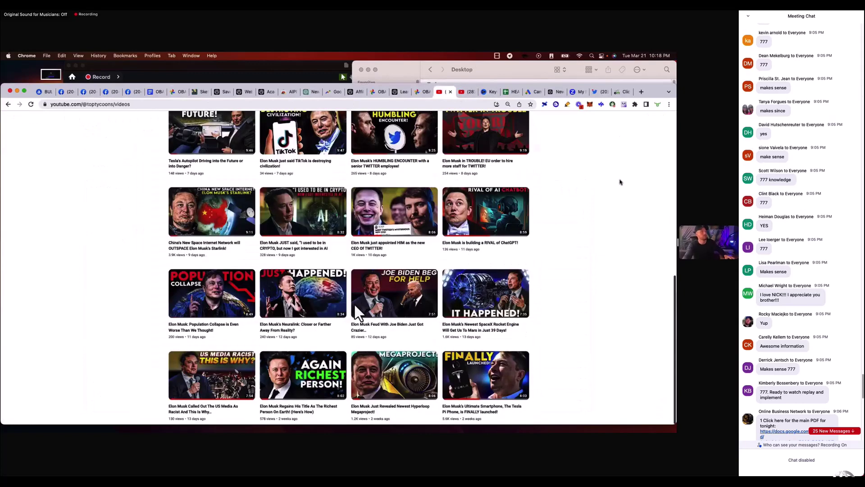
- Search YouTube for "bullrunners" and open the BULLRUNNERS channel's list of videos
scroll(355, 306, "up", 15)
type("/bu")
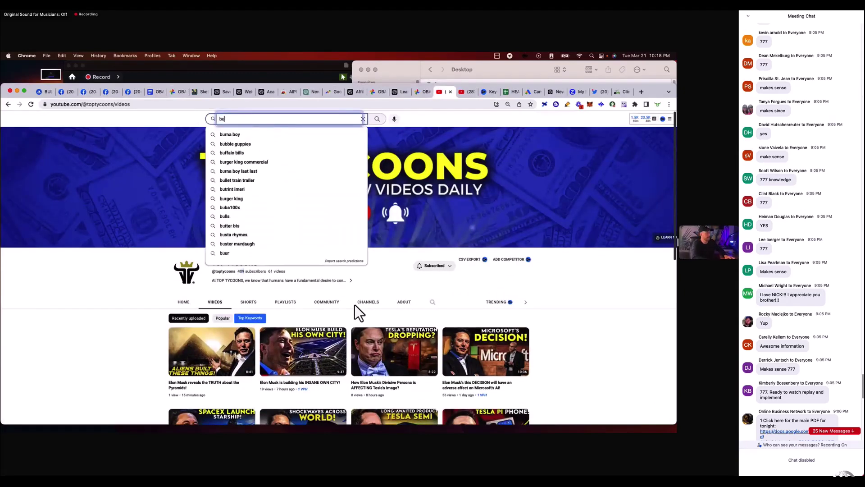
type("llrunners")
key("Return")
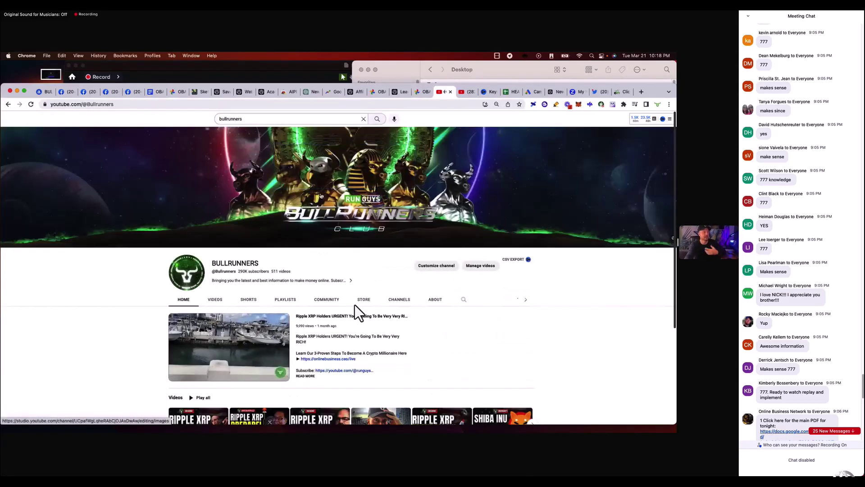
left_click(216, 298)
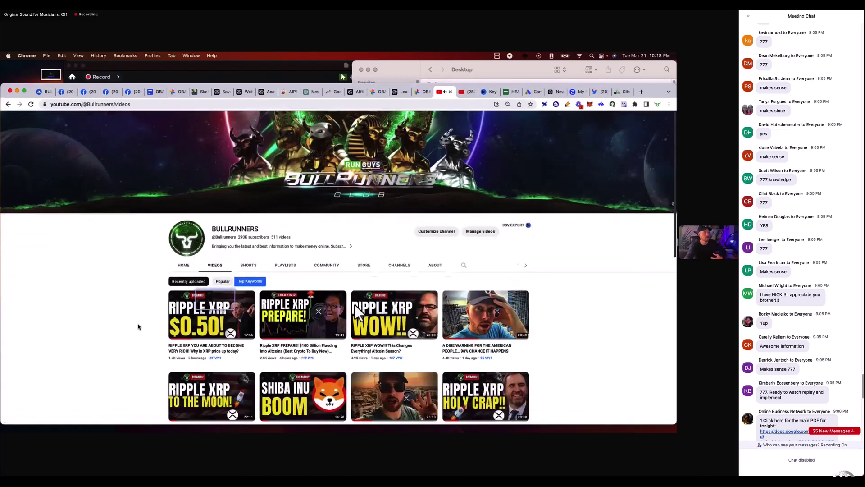
- Browse the BULLRUNNERS channel's recent videos, examining how their titles and thumbnails use keywords such as Ripple XRP and Shiba Inu
scroll(601, 277, "down", 2)
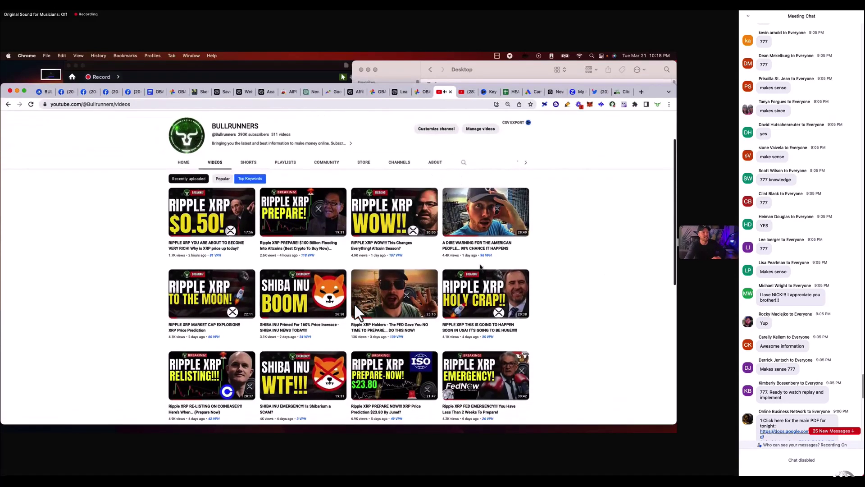
scroll(591, 250, "down", 2)
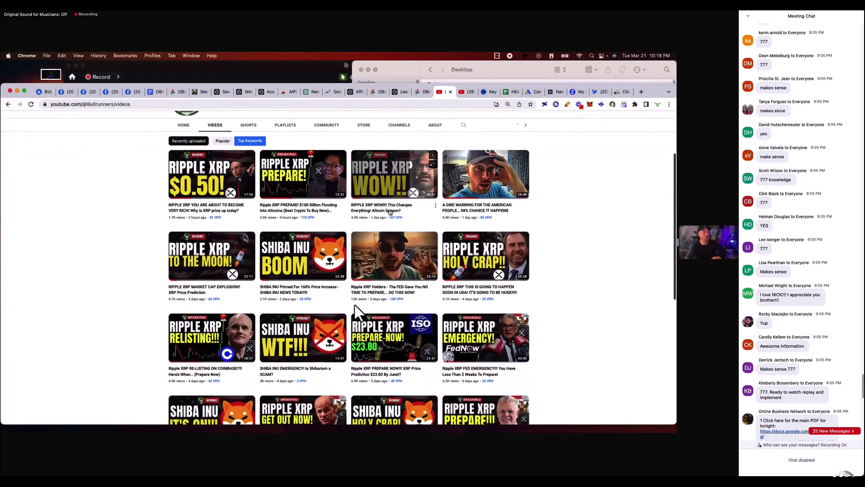
scroll(593, 246, "down", 2)
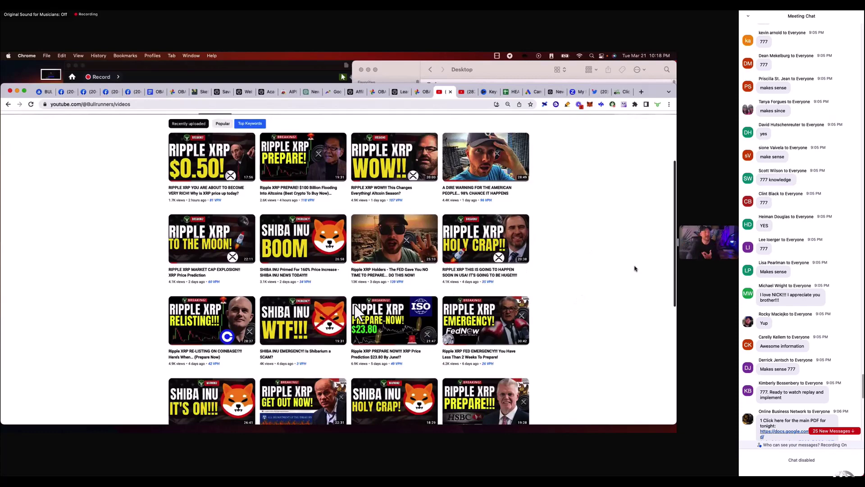
scroll(356, 310, "down", 3)
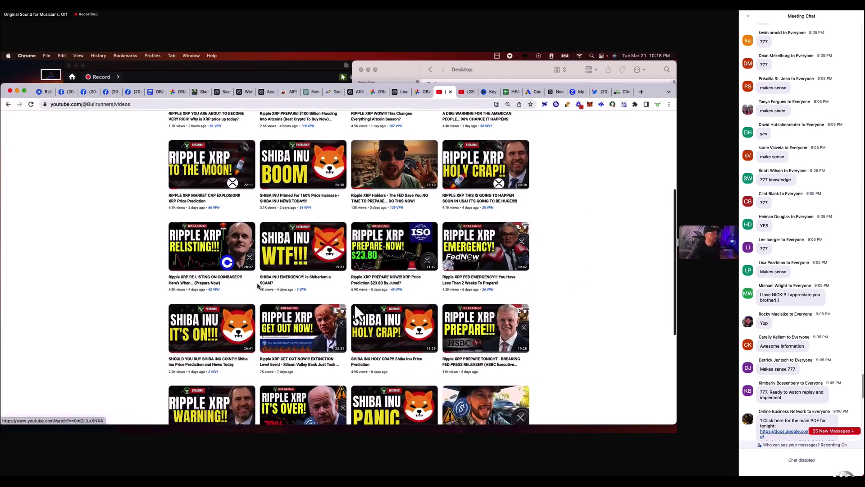
scroll(279, 288, "down", 3)
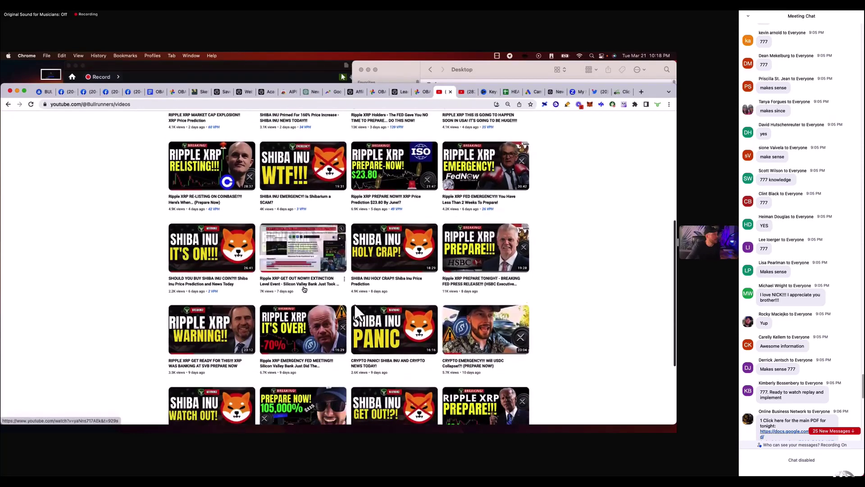
scroll(581, 245, "down", 3)
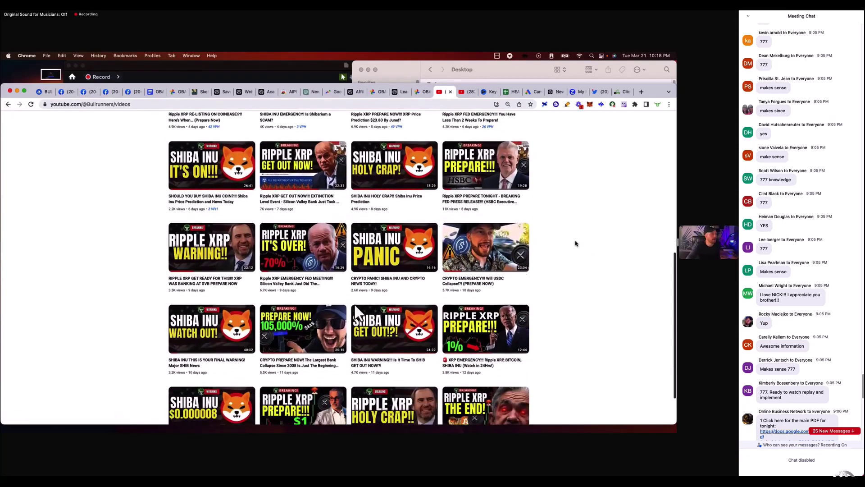
scroll(575, 243, "down", 2)
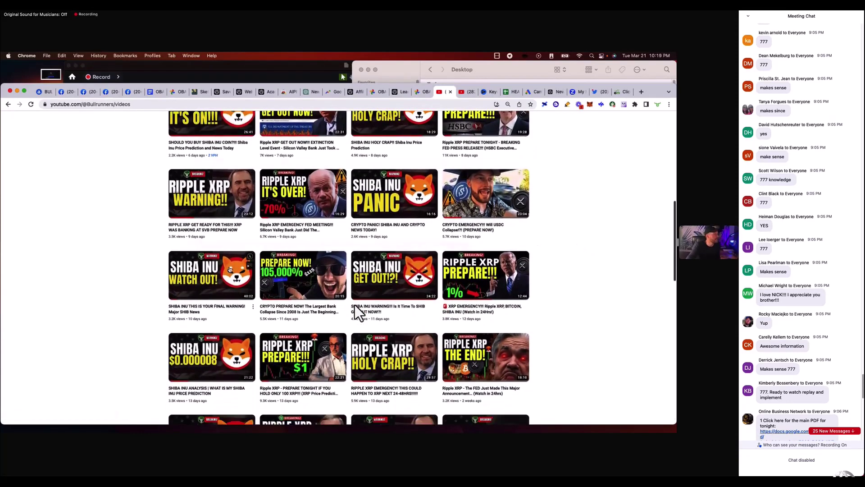
scroll(356, 311, "down", 6)
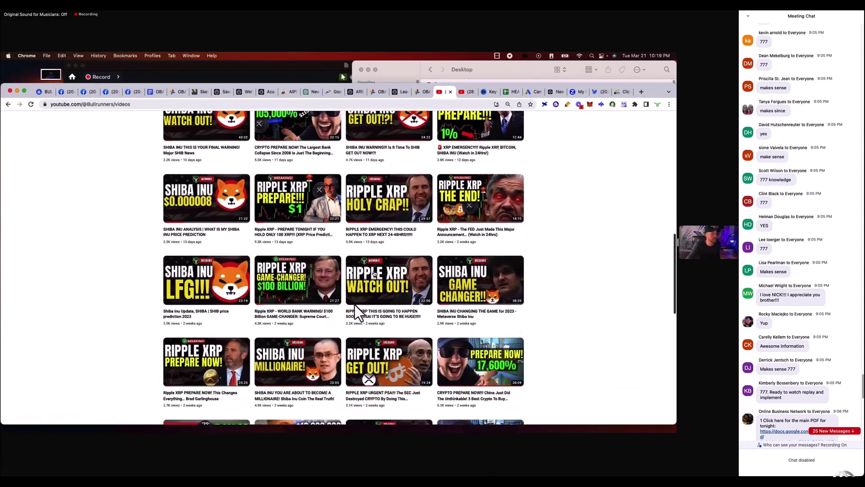
scroll(356, 312, "down", 2)
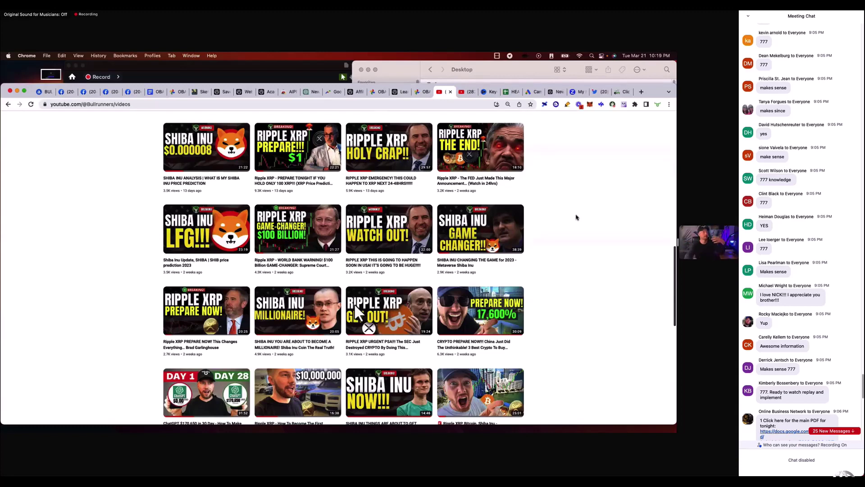
scroll(561, 221, "down", 1)
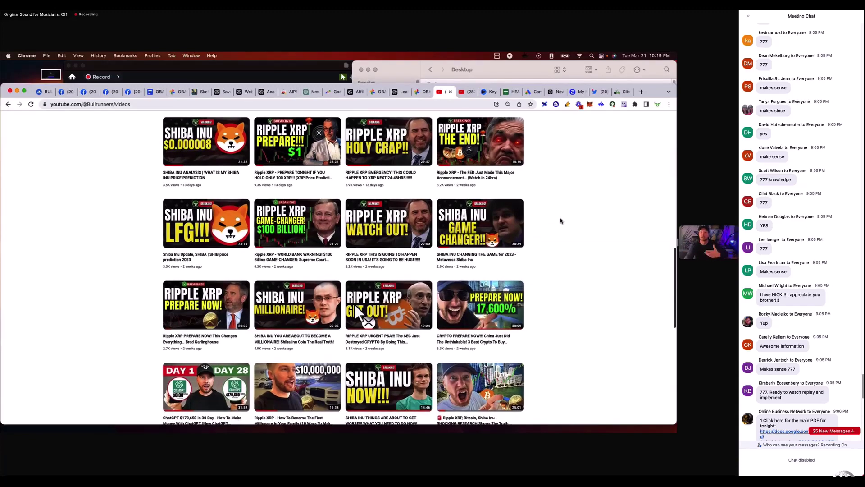
scroll(577, 221, "down", 1)
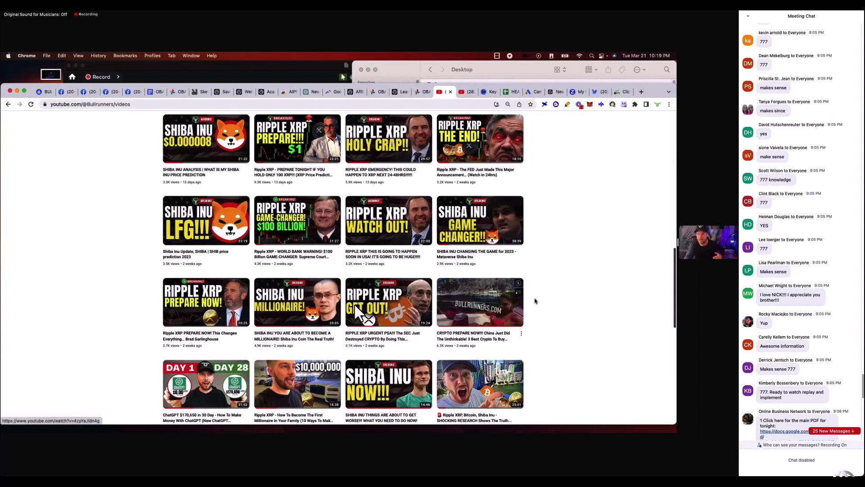
scroll(574, 216, "up", 1)
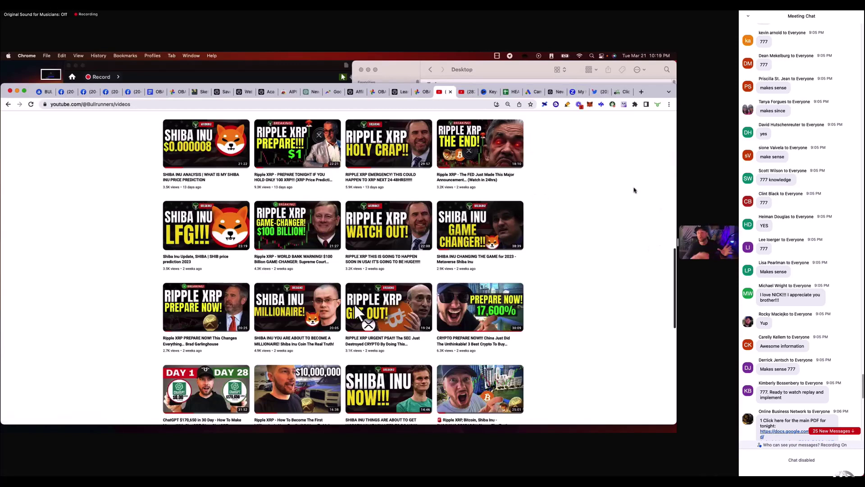
- Review the Canva thumbnails video's page again, examining its thumbnail and vidIQ statistics up close
left_click(462, 92)
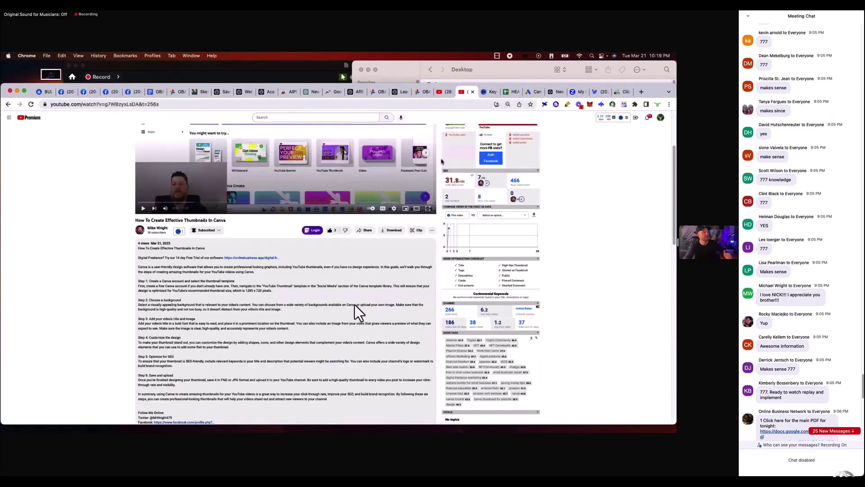
scroll(566, 256, "up", 3)
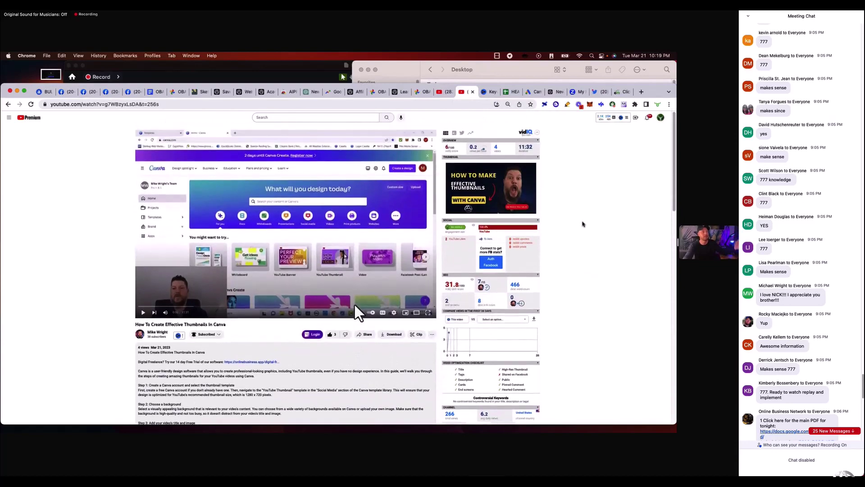
scroll(518, 182, "up", 5)
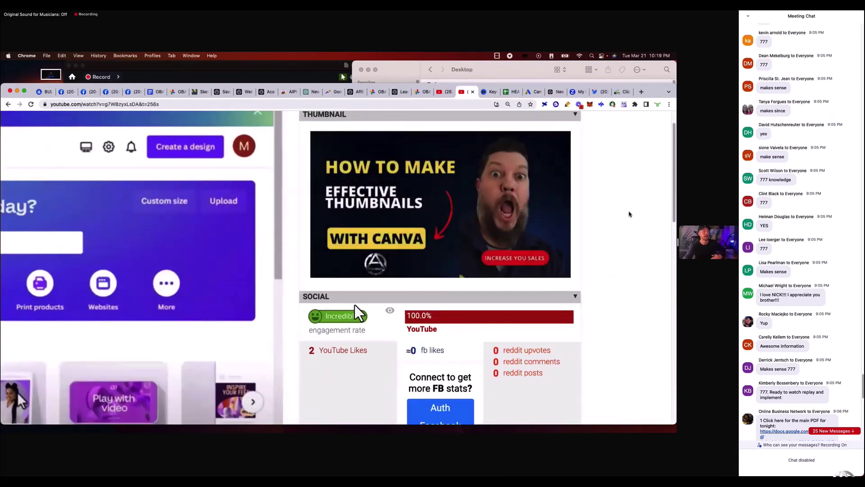
scroll(629, 212, "down", 5)
scroll(628, 216, "up", 5)
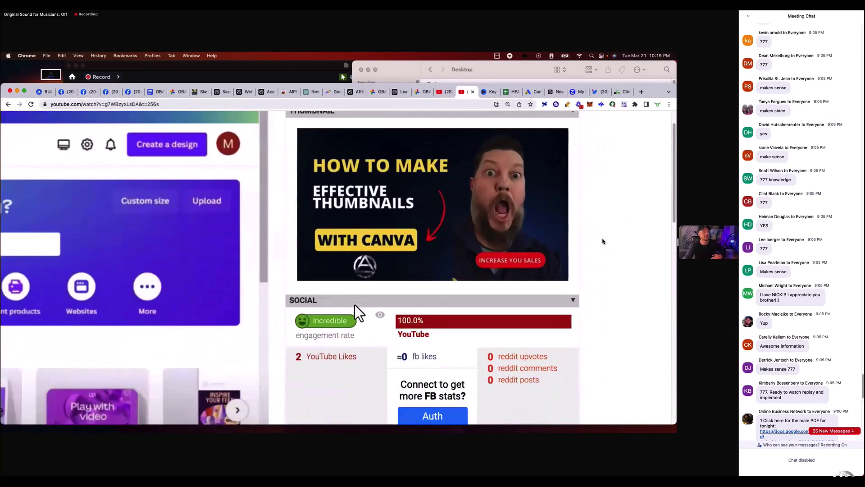
scroll(603, 241, "down", 5)
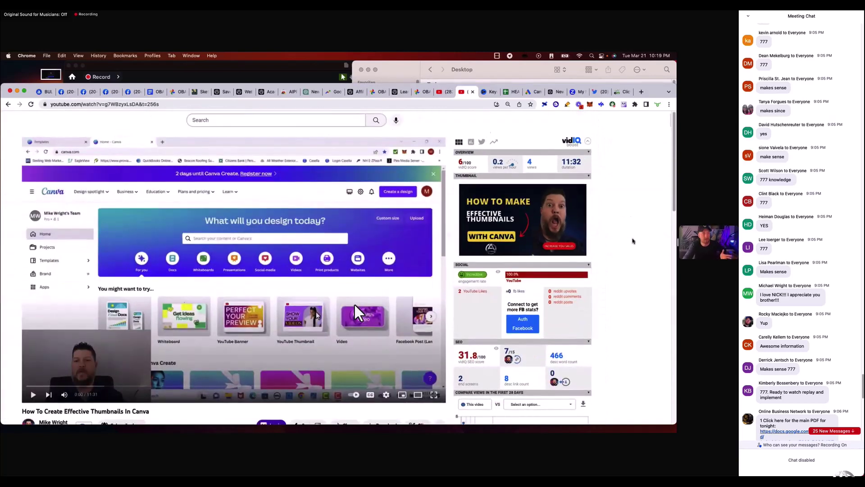
scroll(632, 241, "down", 5)
scroll(288, 225, "down", 1)
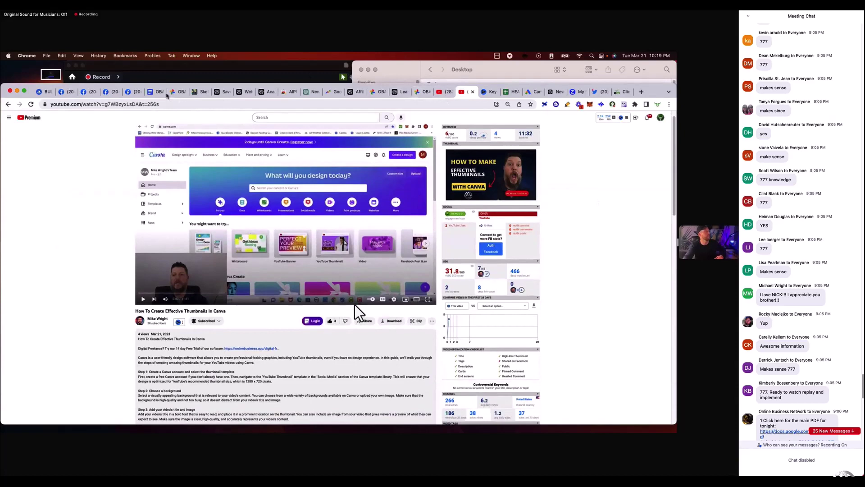
- Highlight "Canva Tutorial:" in the line below the Step 2 list of the mastermind document
left_click(150, 92)
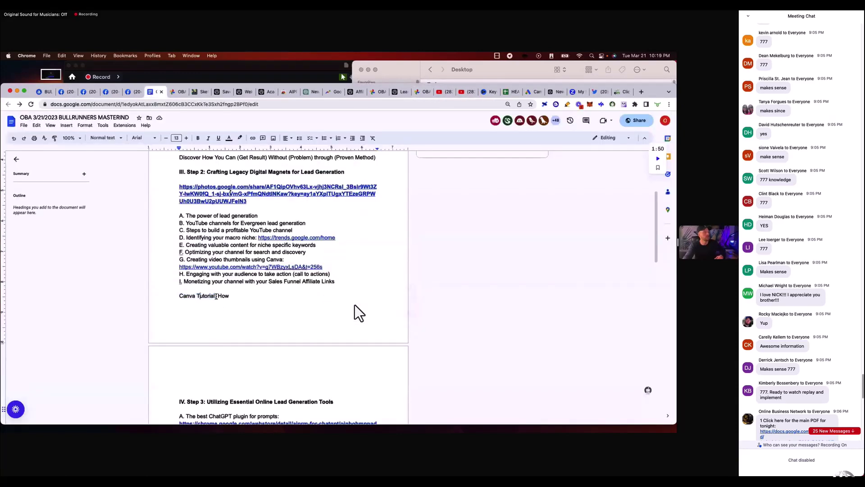
left_click_drag(217, 297, 178, 297)
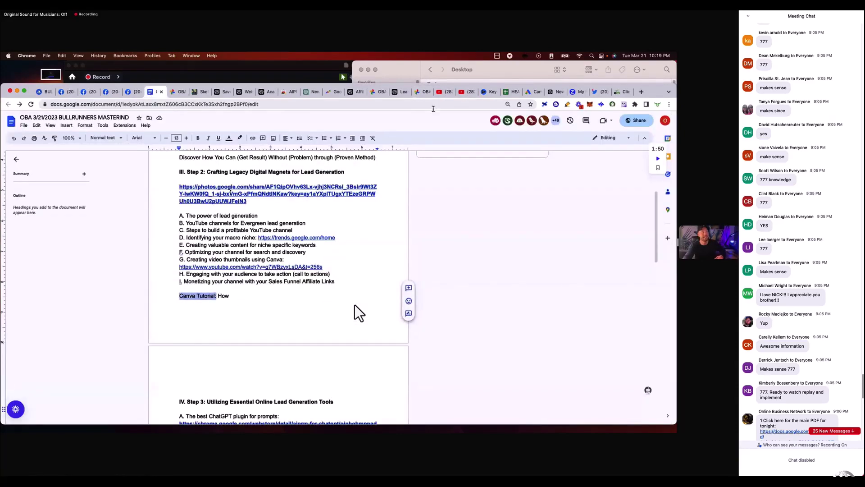
key("ctrl+Tab")
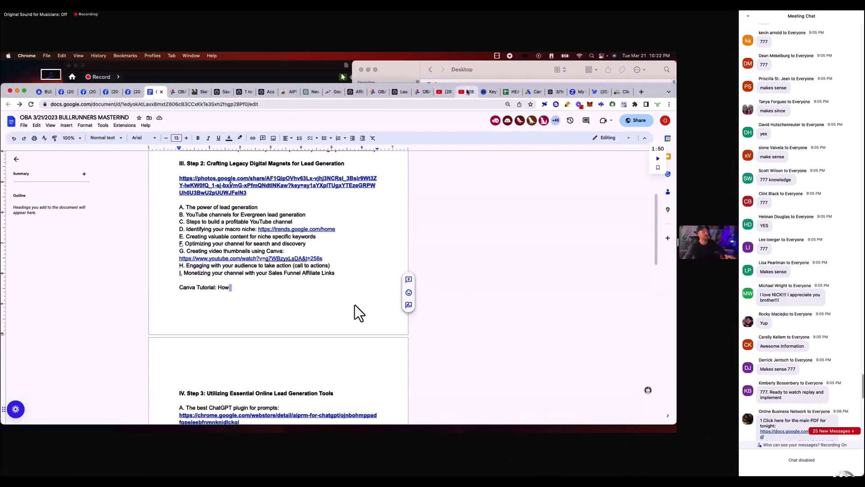
- Copy the video title "How To Create Effective Thumbnails In Canva" from YouTube and replace "How" after "Canva Tutorial:" in the document with it
left_click(467, 91)
left_click_drag(226, 311, 135, 311)
key("super+c")
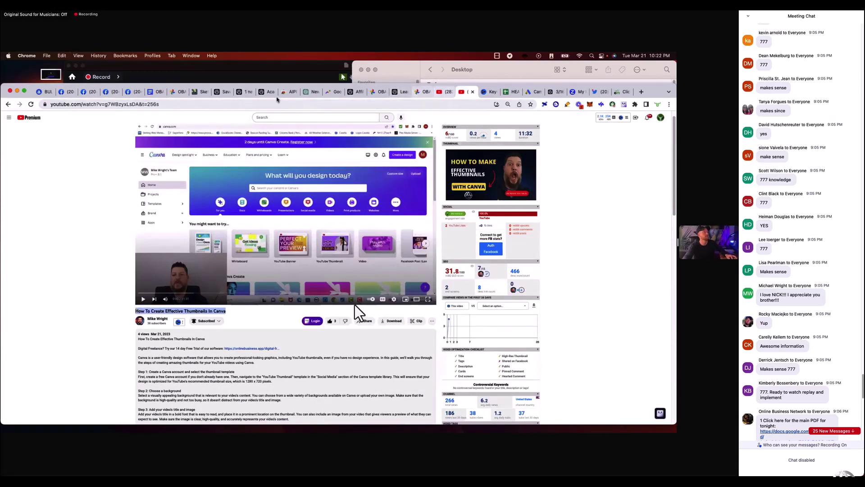
left_click(153, 92)
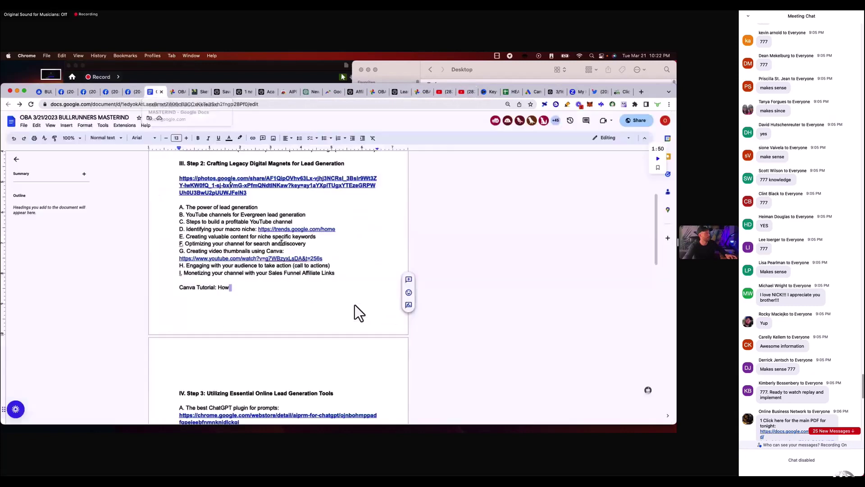
left_click(221, 288)
key("Return")
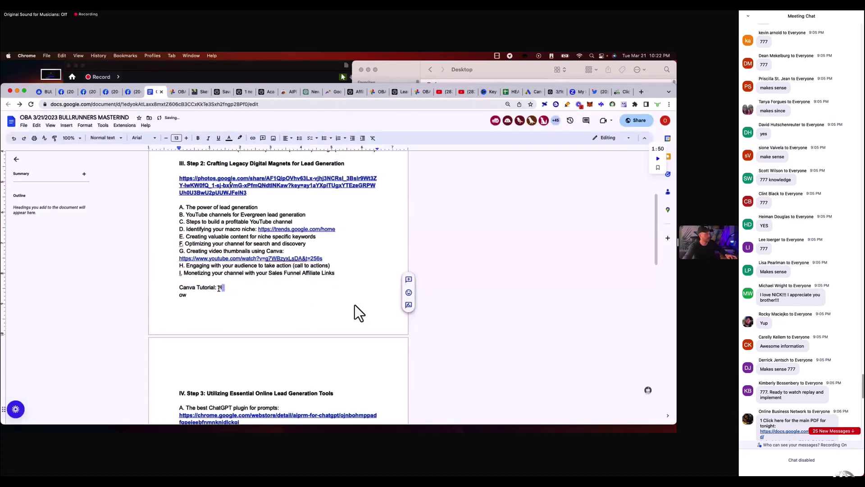
left_click_drag(218, 288, 228, 296)
key("super+v")
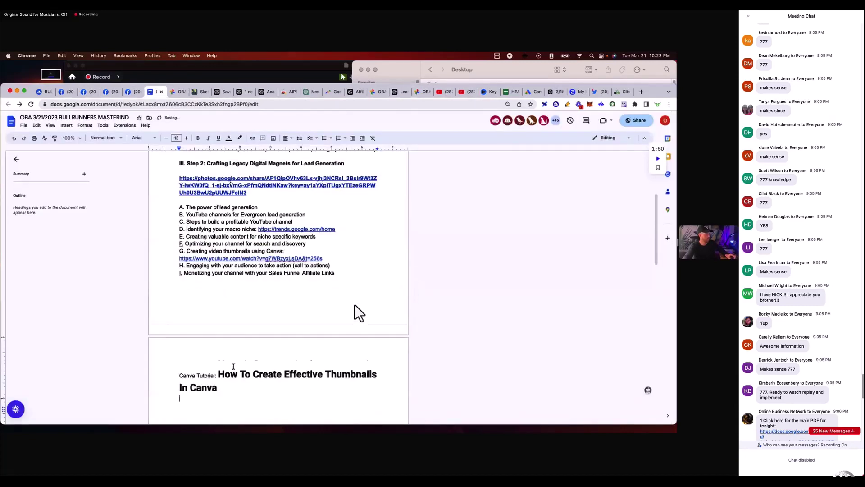
- Append "For Beginners" to the end of the Canva Tutorial title in the document and highlight those words
scroll(359, 312, "down", 3)
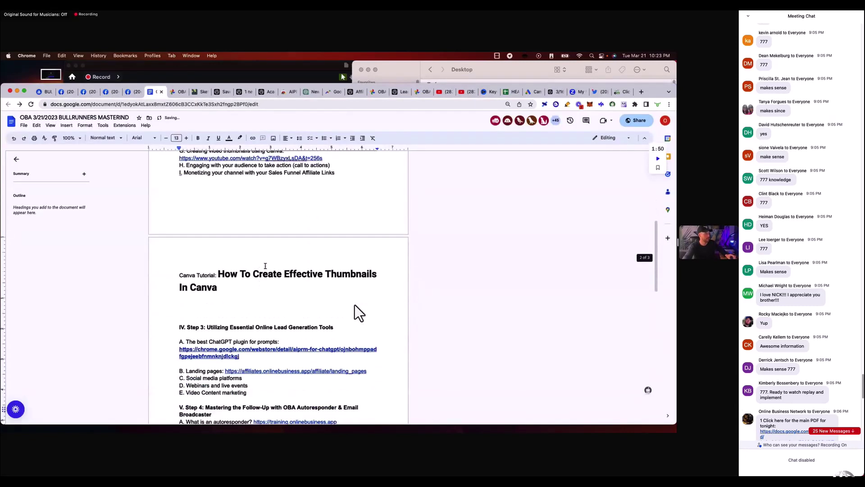
left_click(223, 293)
type("For Beginners")
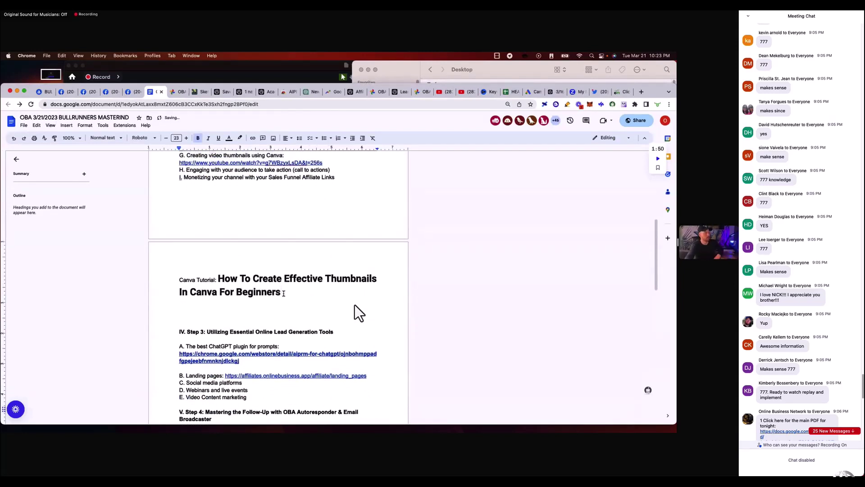
left_click_drag(283, 293, 220, 292)
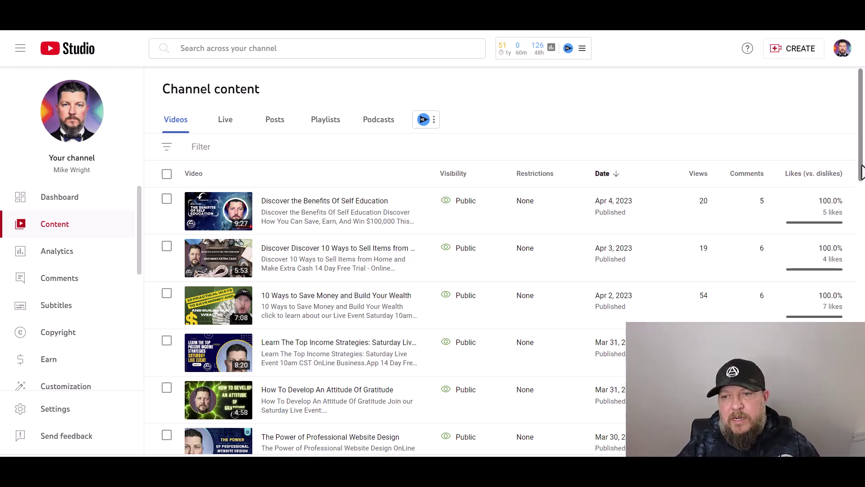
- Open the details of the video "How To Create Effective Thumbnails In Canva" and insert "Canva Tutorial: " at the start of its title
left_click_drag(862, 173, 863, 321)
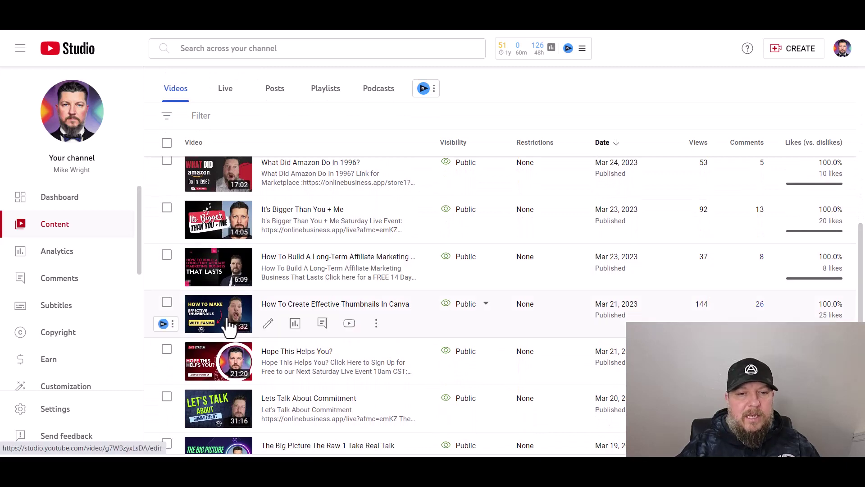
left_click(228, 327)
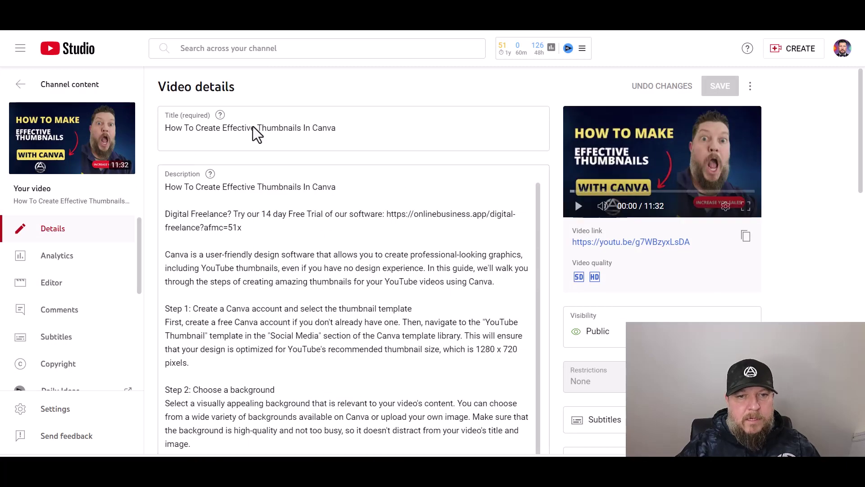
left_click(166, 130)
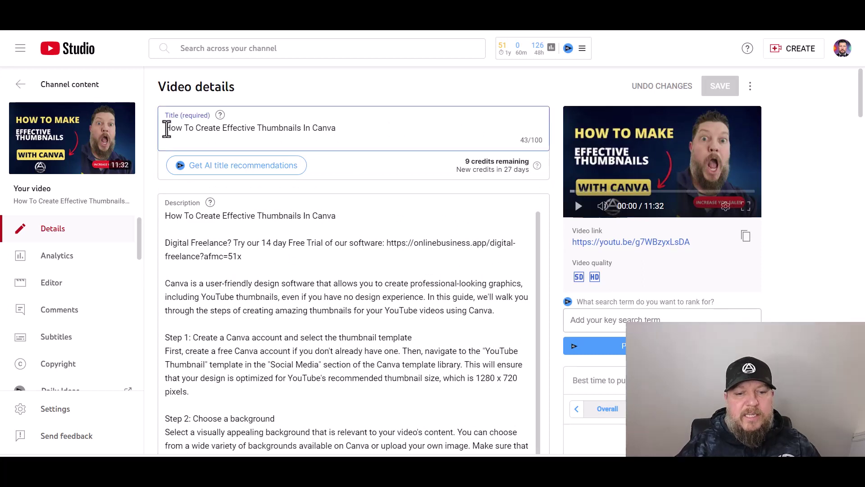
type("Canve")
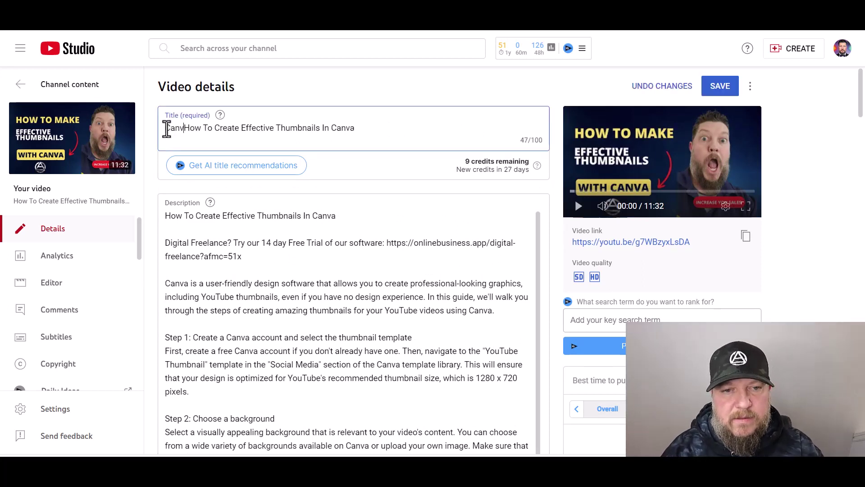
key("BackSpace")
type("a T")
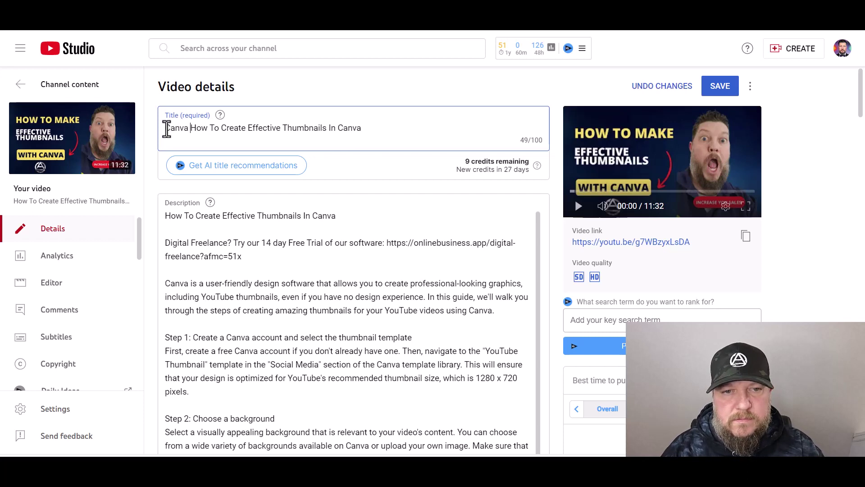
type("uti")
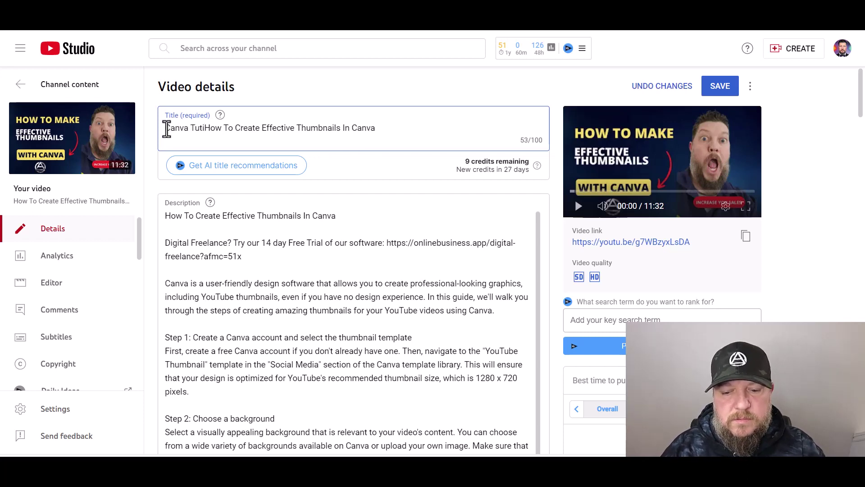
key("BackSpace")
key("BackSpace")
key("BackSpace")
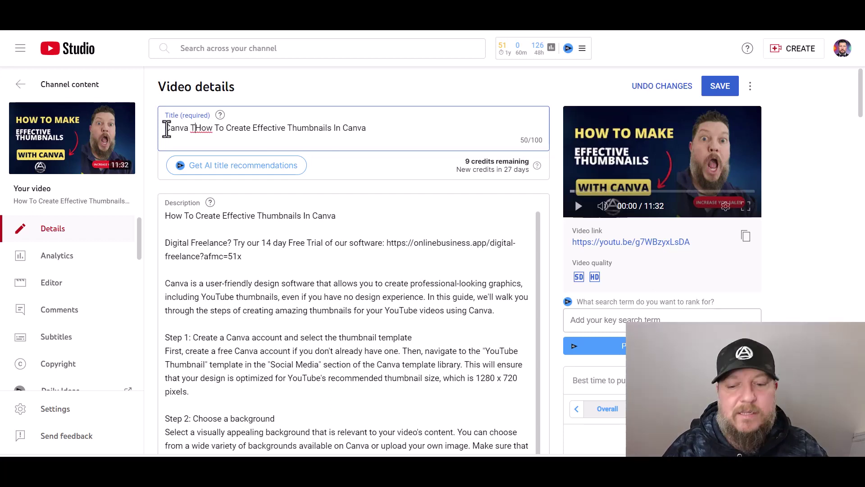
type("utorial")
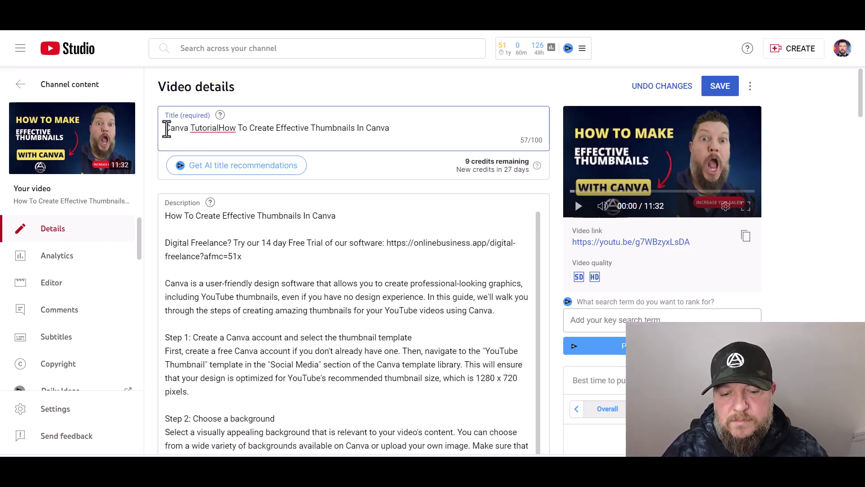
type("s")
key("BackSpace")
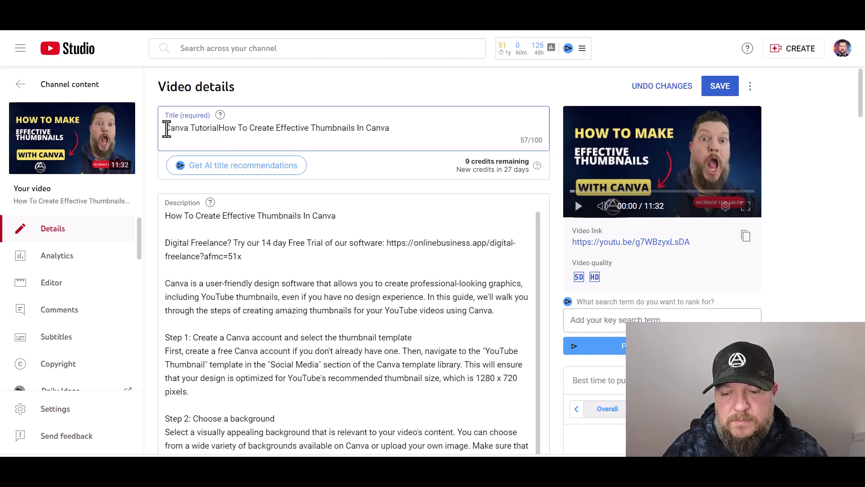
type(":")
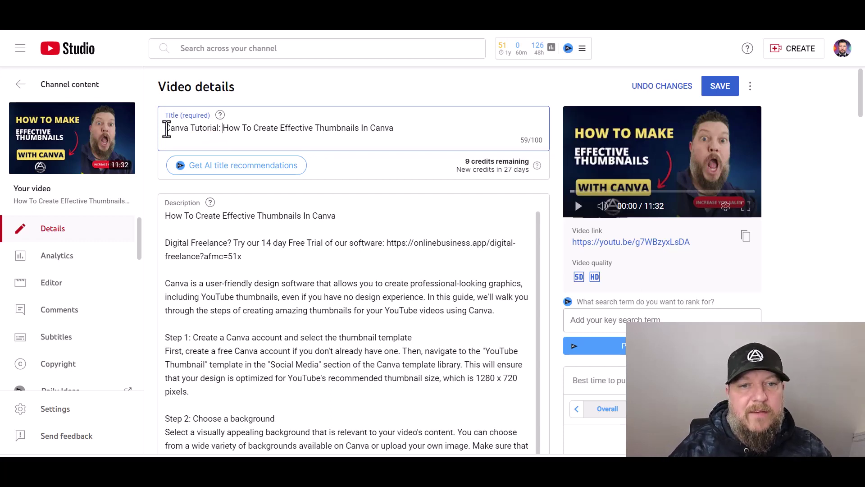
- Insert "Canva Tutorial: " at the start of the description's first line
left_click(166, 215)
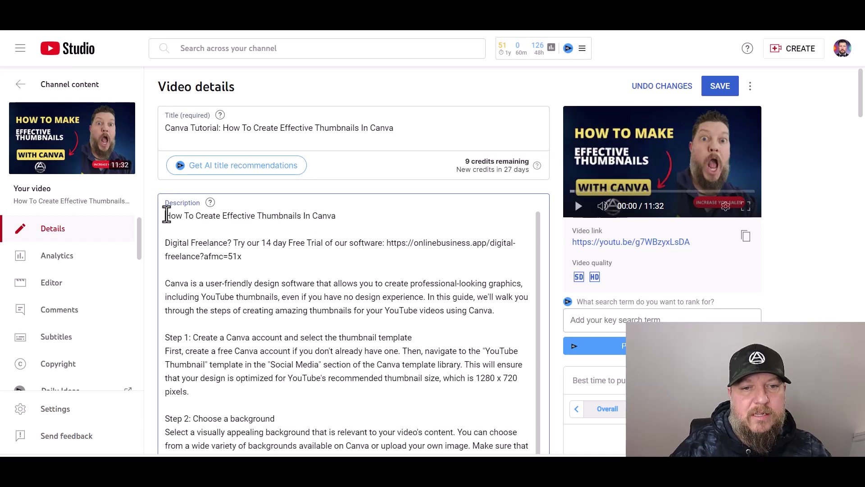
type("Canva Tut")
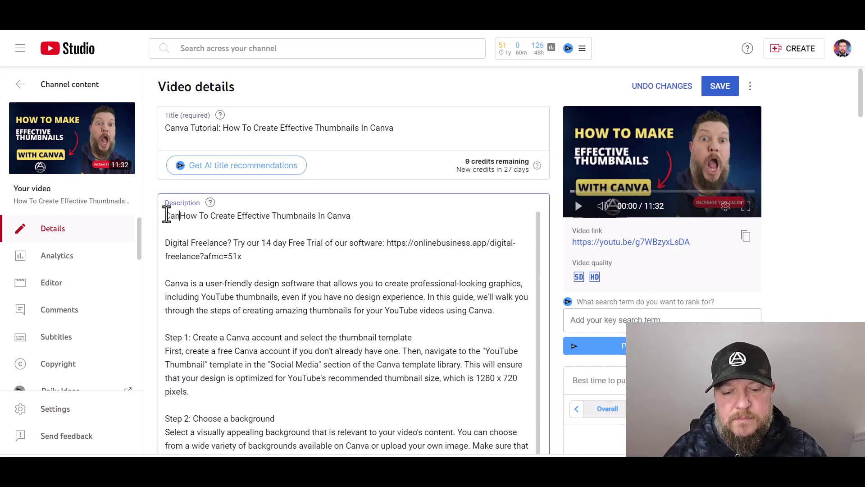
type("orial")
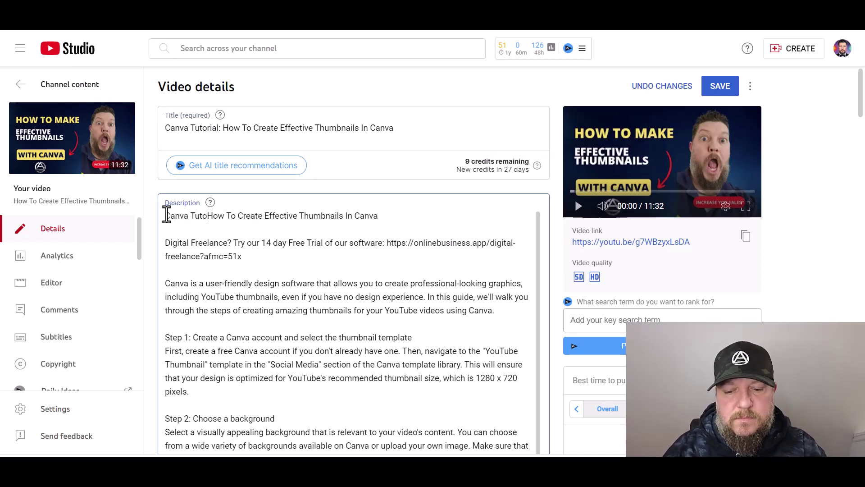
type(":")
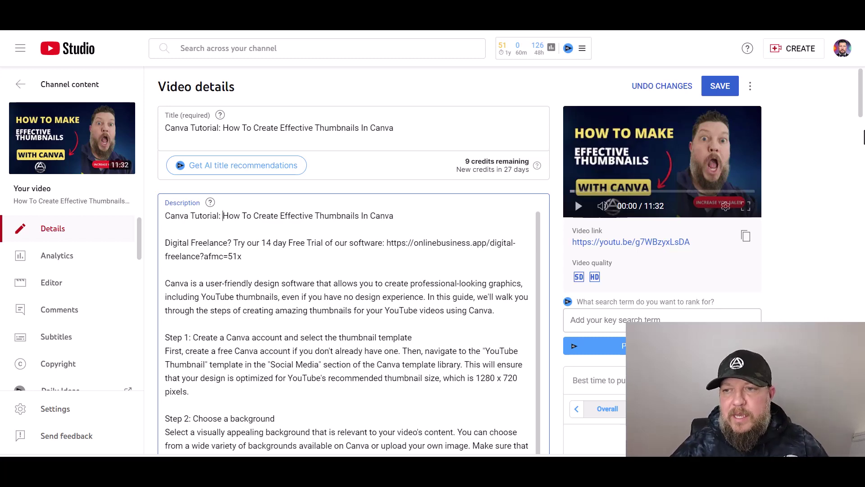
- Review the video's tags and save the changes to the video details
scroll(861, 136, "down", 4)
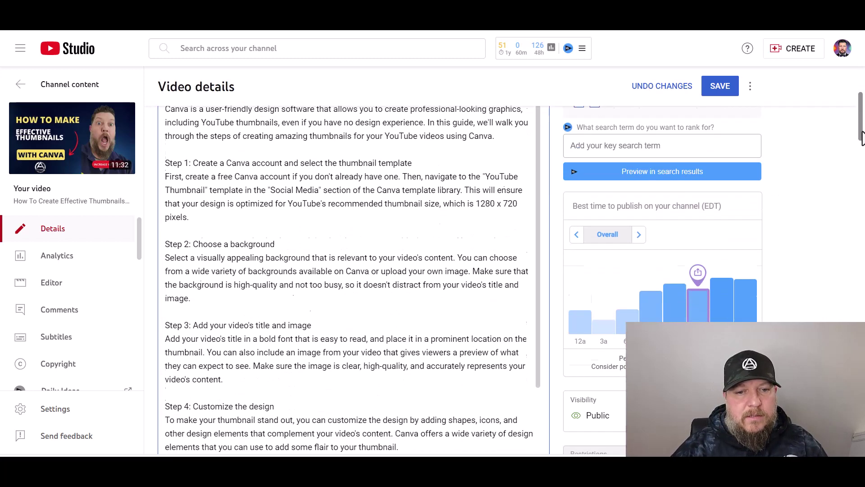
left_click_drag(861, 138, 861, 307)
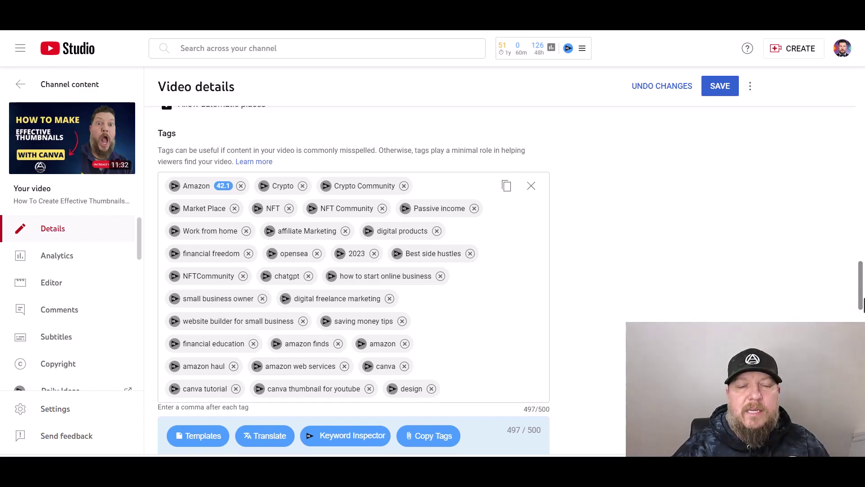
left_click_drag(861, 307, 849, 101)
left_click(721, 86)
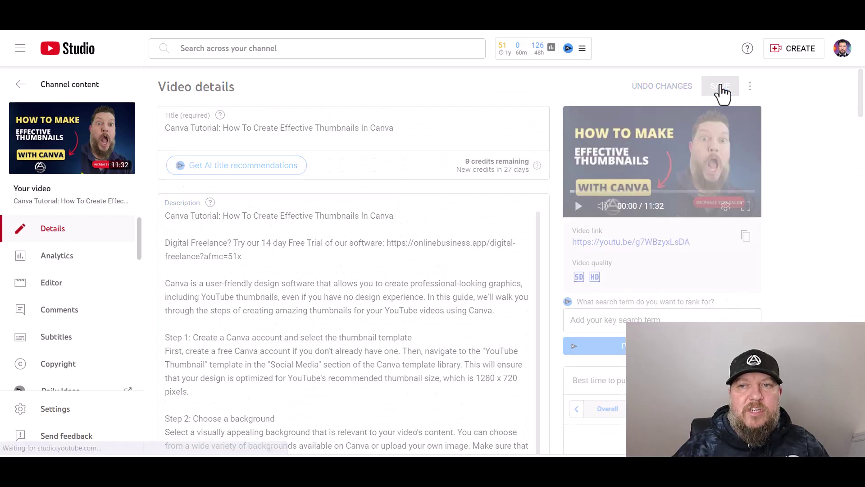